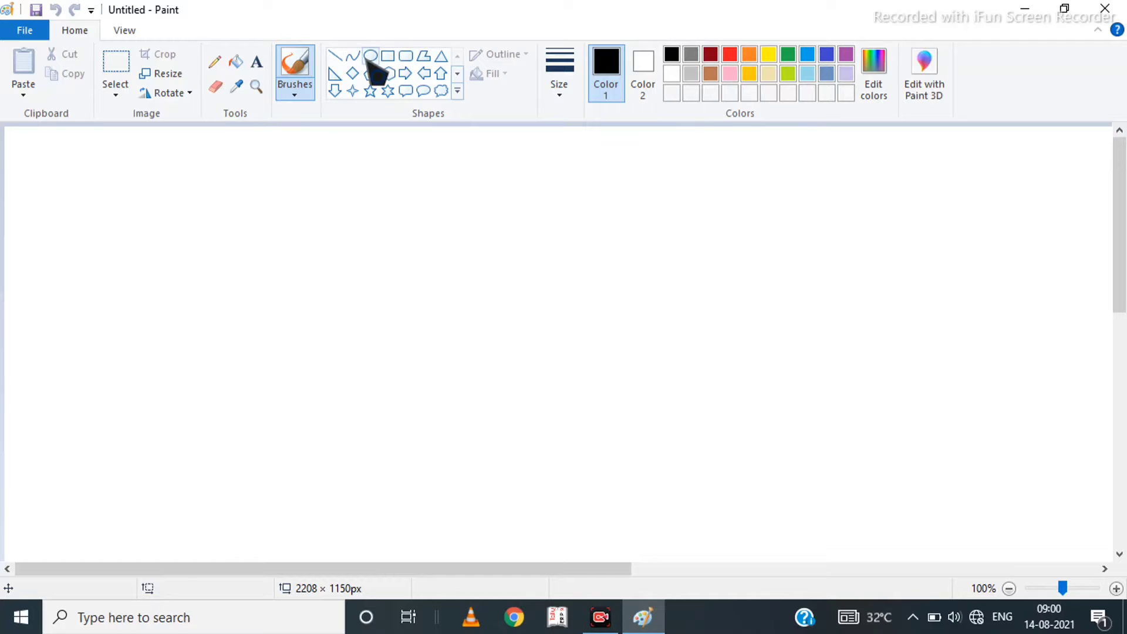
Draw a black circle about 166 px wide with the second-thinnest outline and move it up near the canvas's upper edge.
left_click(370, 55)
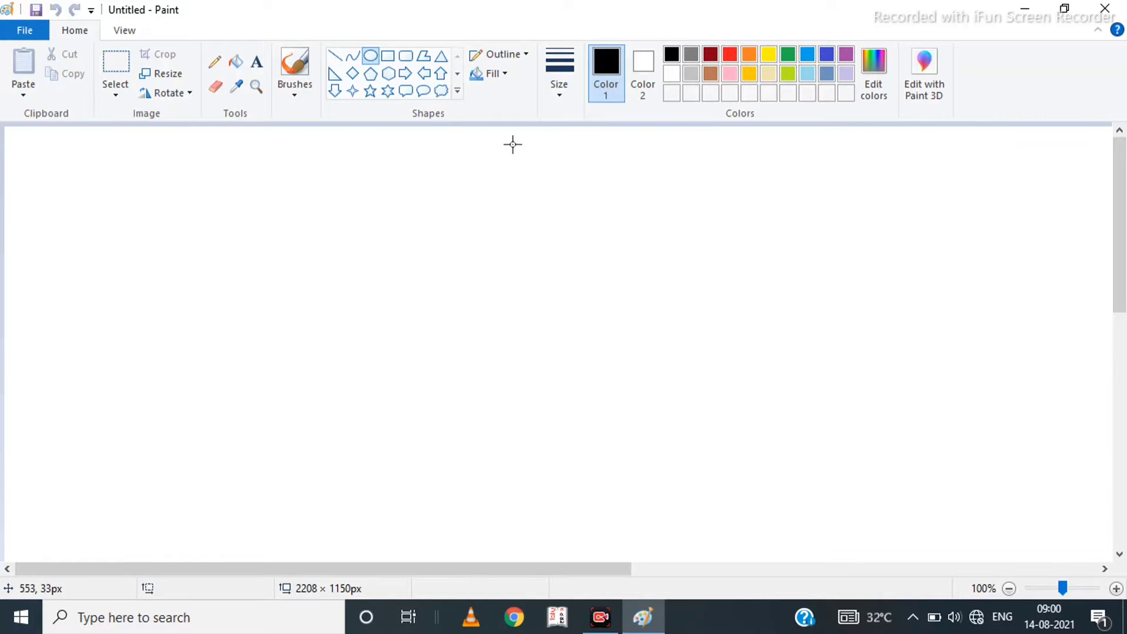
left_click(565, 81)
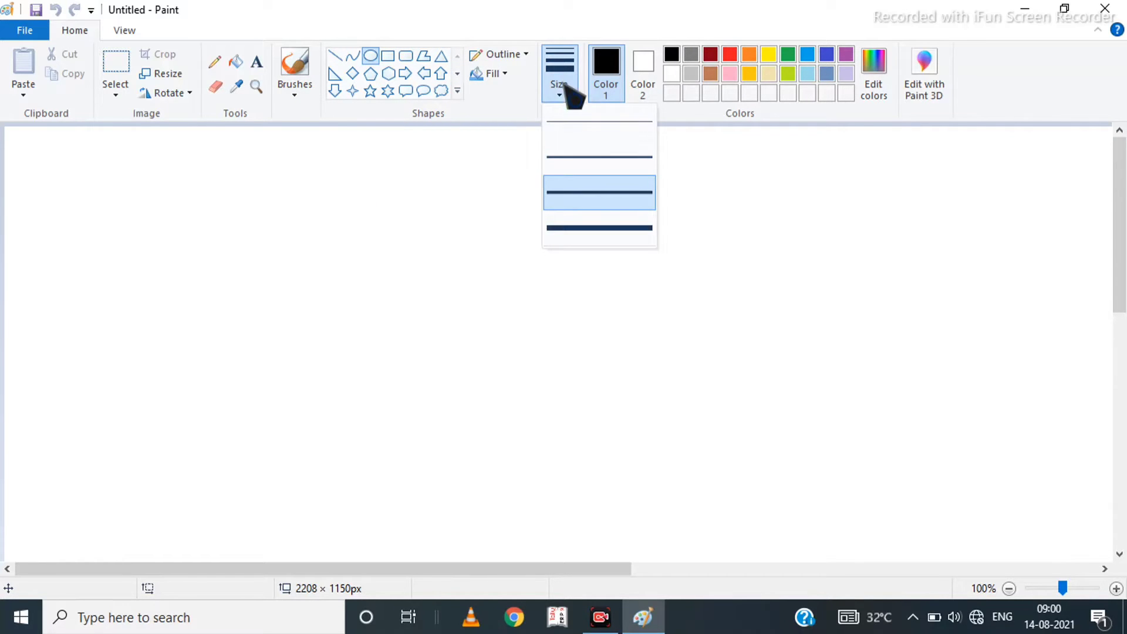
left_click(574, 152)
left_click_drag(391, 227, 644, 372)
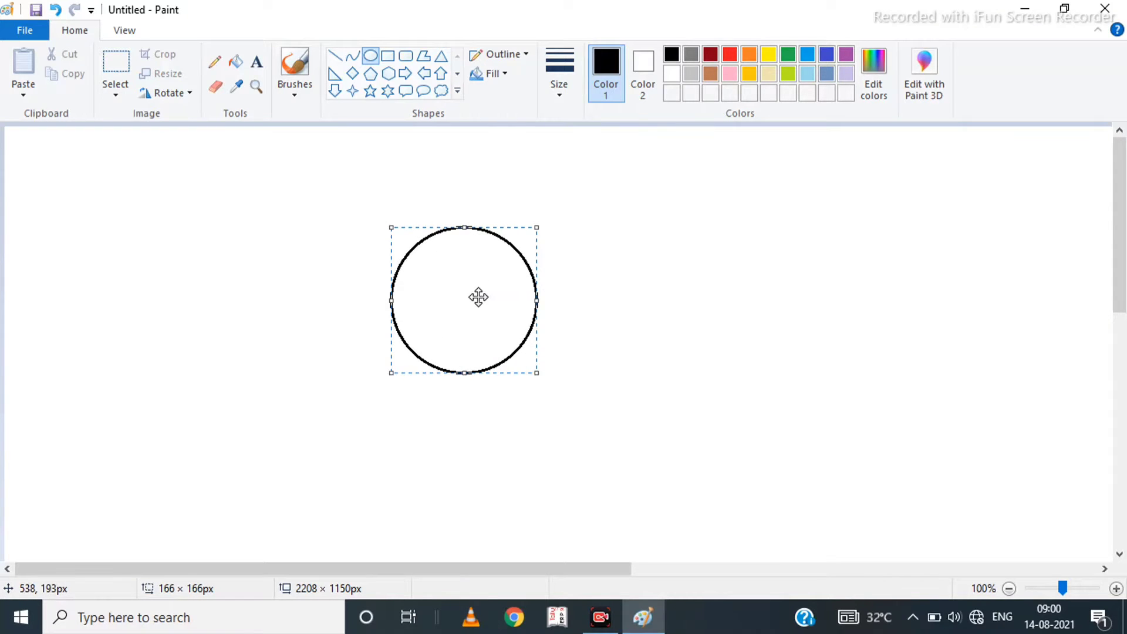
left_click_drag(477, 297, 483, 235)
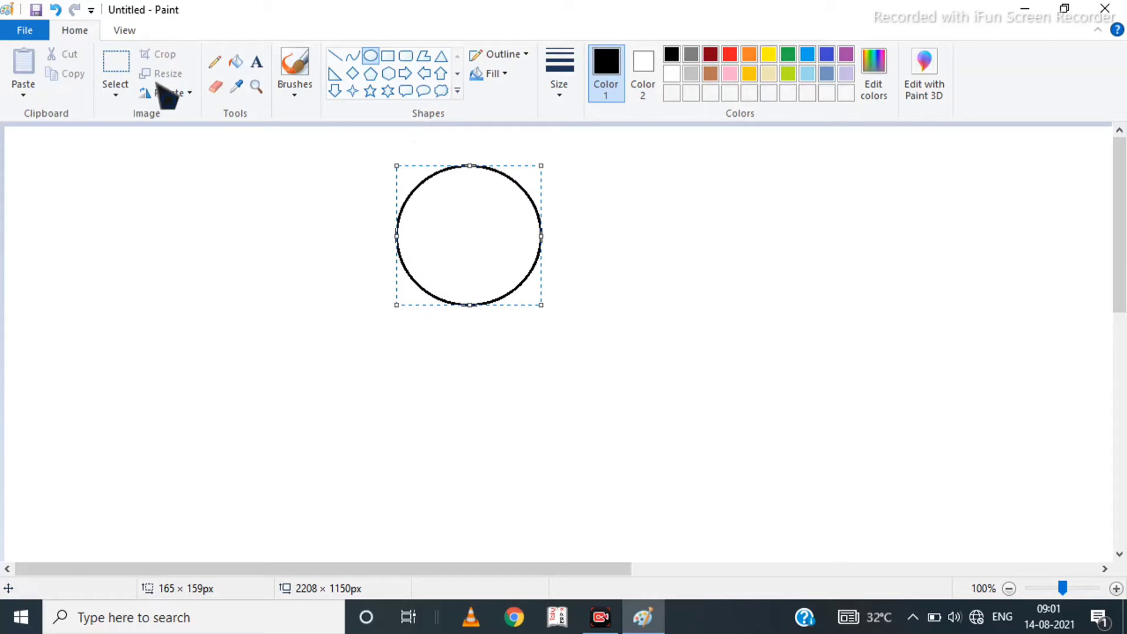
With transparent selection on, select the circle's left half and stamp a fan of arc copies through the circle's lowest point.
left_click(112, 93)
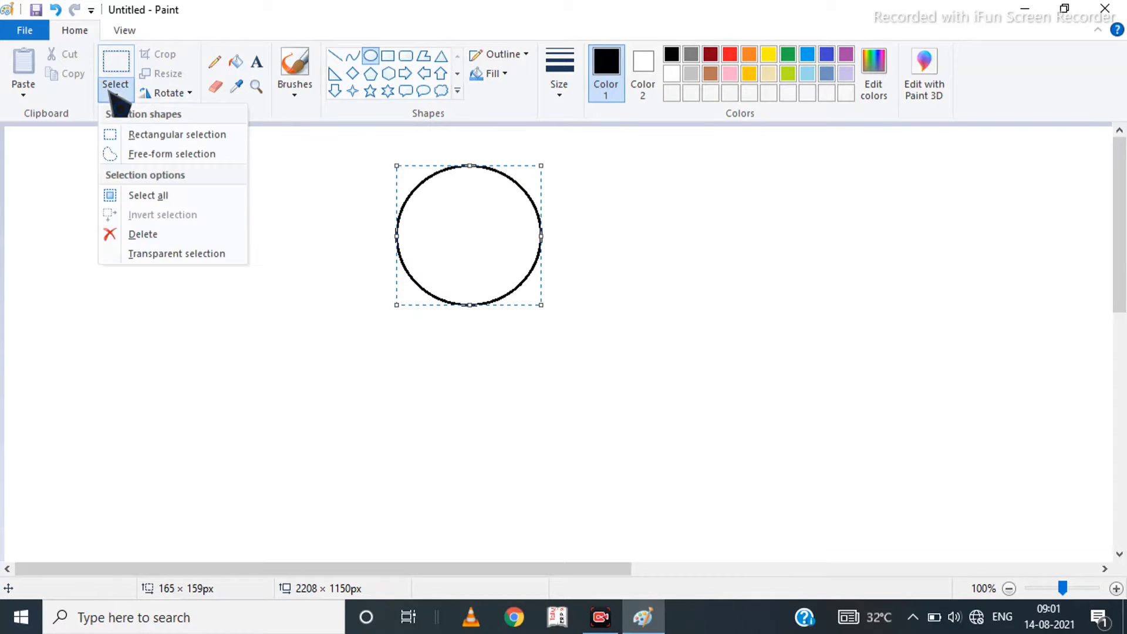
left_click(149, 254)
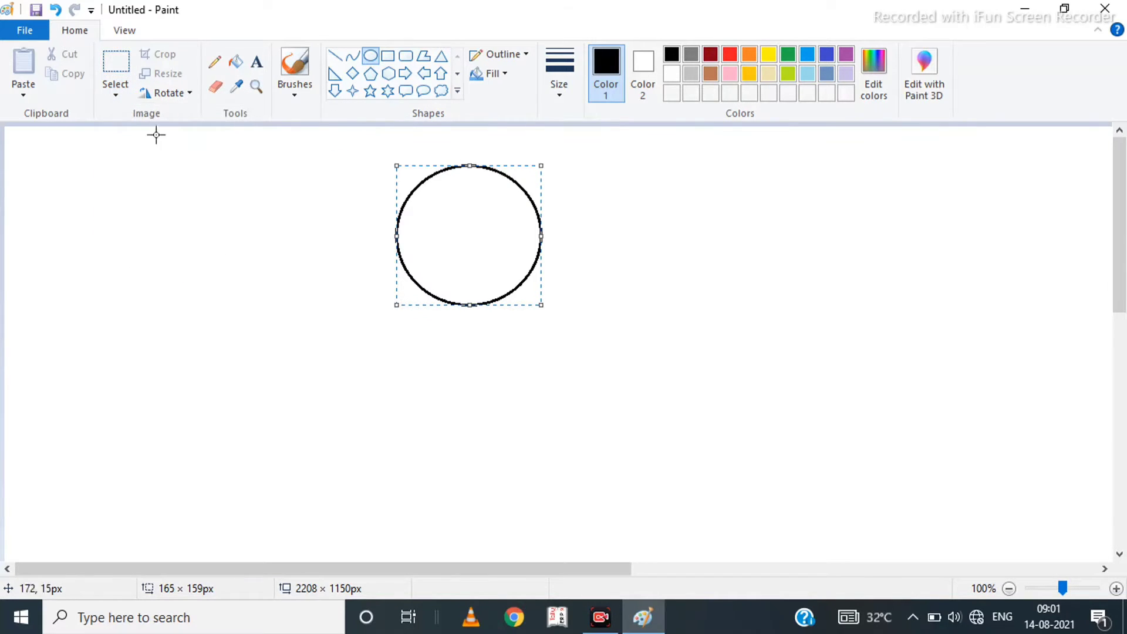
left_click(126, 66)
left_click_drag(393, 144, 470, 235)
left_click_drag(470, 273, 470, 343)
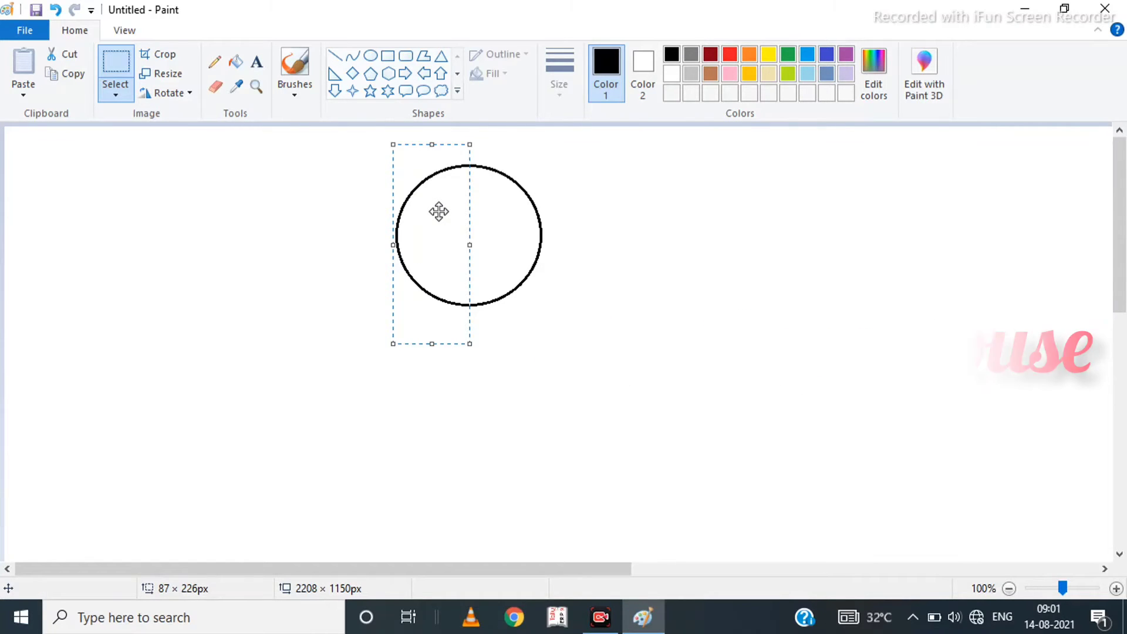
left_click_drag(438, 211, 481, 317)
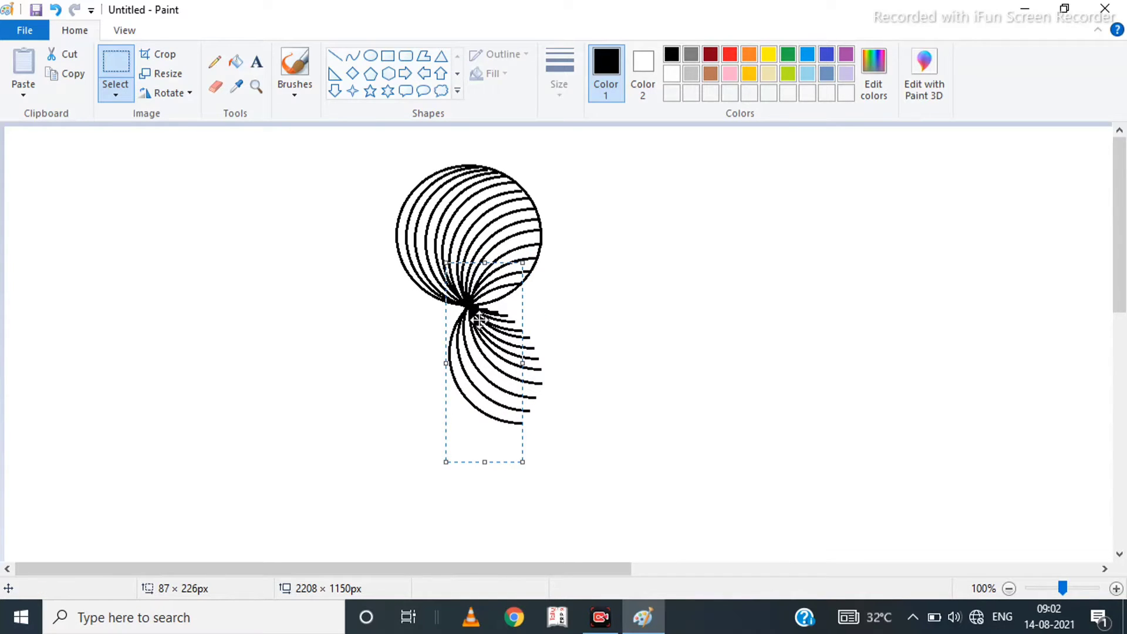
Move the selected arc clear of the drawing, flip it horizontally, and stamp a mirrored fan of copies over the circle to form a mesh.
left_click_drag(480, 319, 691, 290)
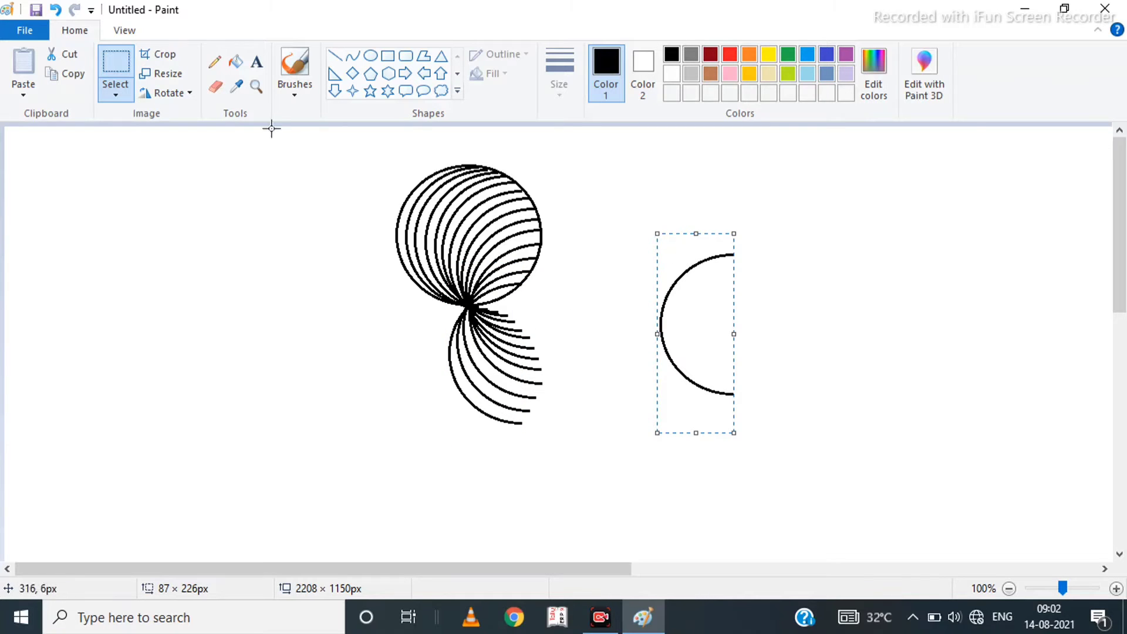
left_click(191, 93)
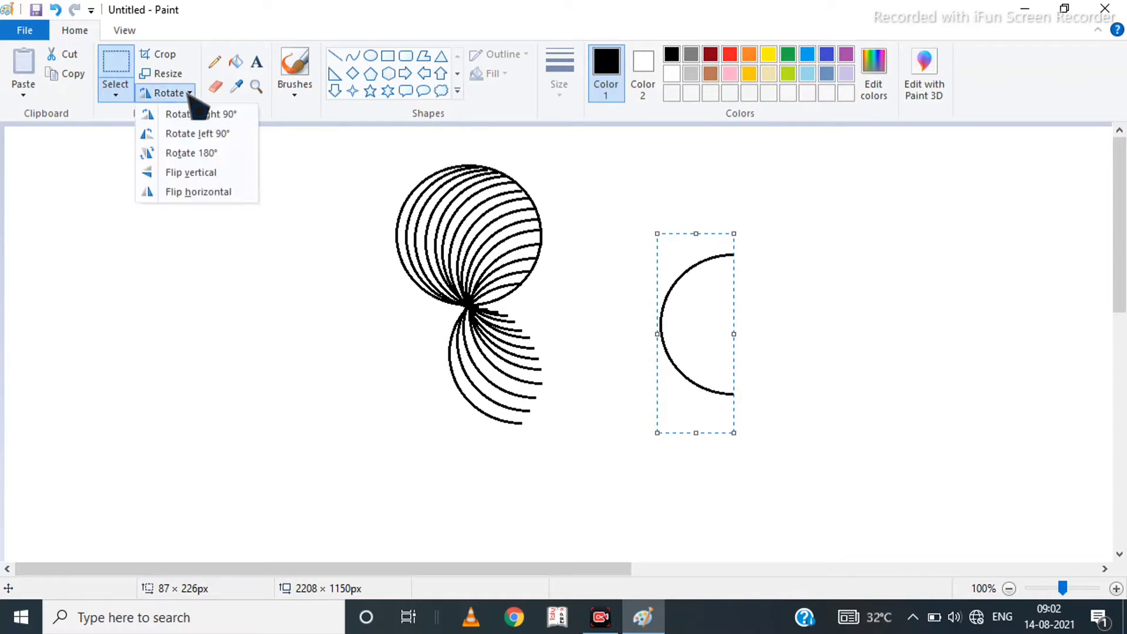
left_click(199, 192)
left_click_drag(710, 330, 443, 310)
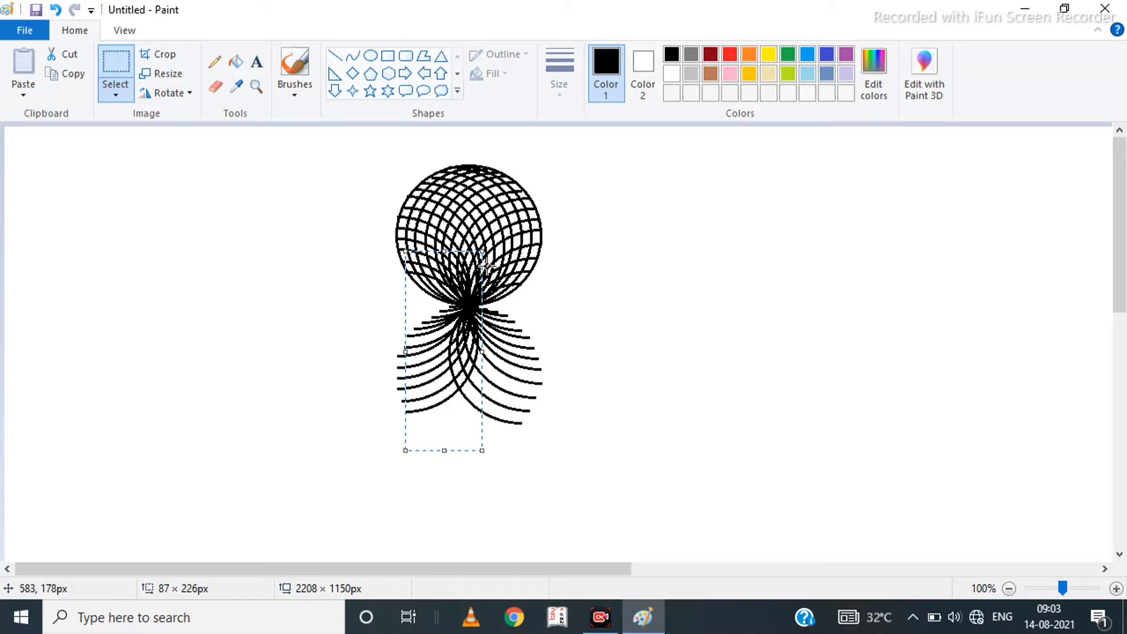
Move the upper part of the meshed circle to the right of the leftover lower arcs, and delete those arcs.
left_click(123, 68)
left_click_drag(368, 140, 562, 280)
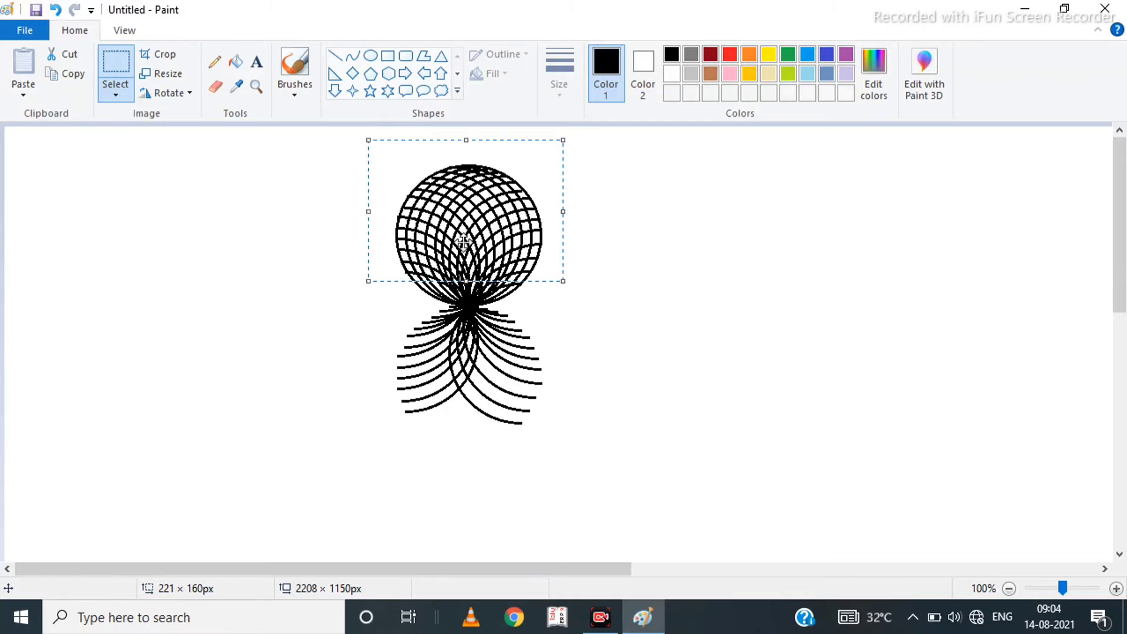
mouse_move(464, 241)
left_mouse_down()
mouse_move(641, 247)
mouse_move(650, 233)
left_mouse_up()
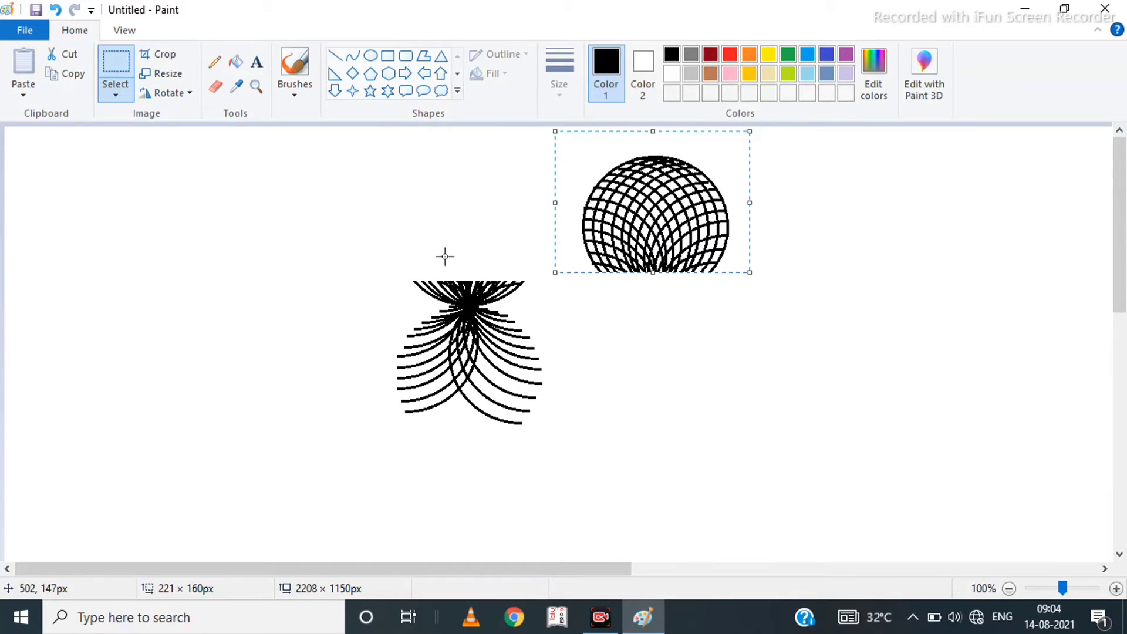
left_click(118, 68)
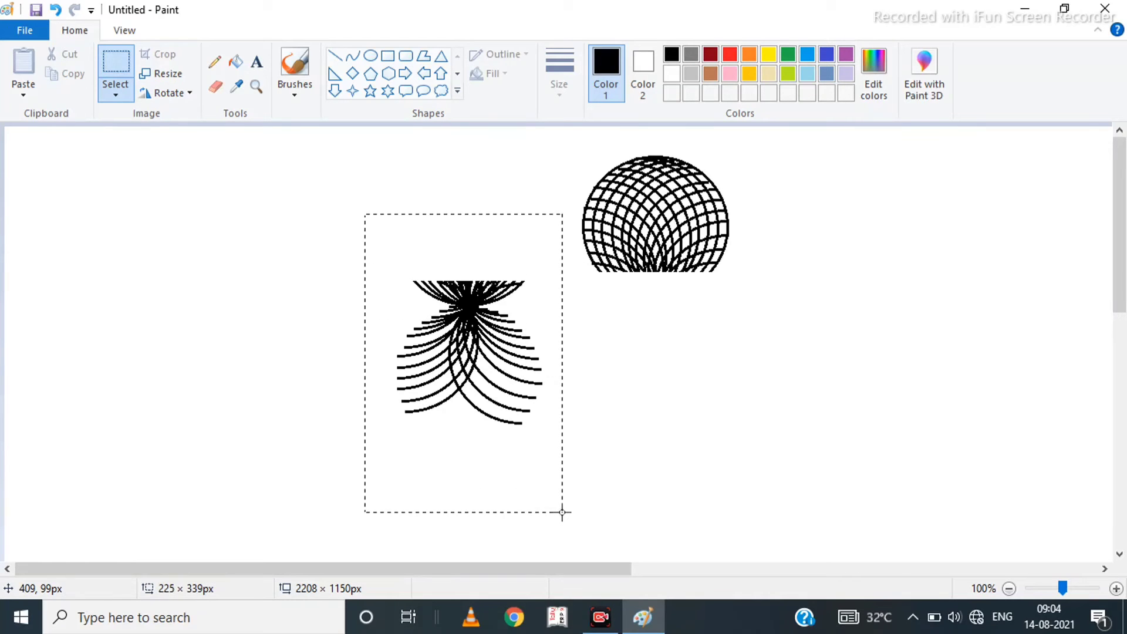
left_click_drag(561, 512, 561, 512)
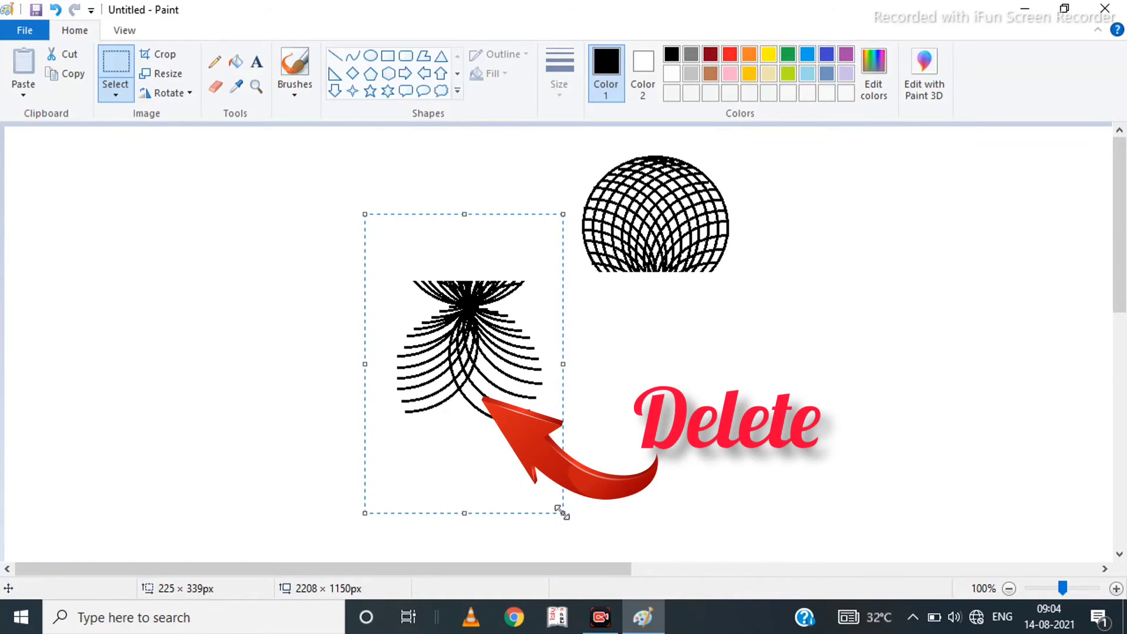
key("Delete")
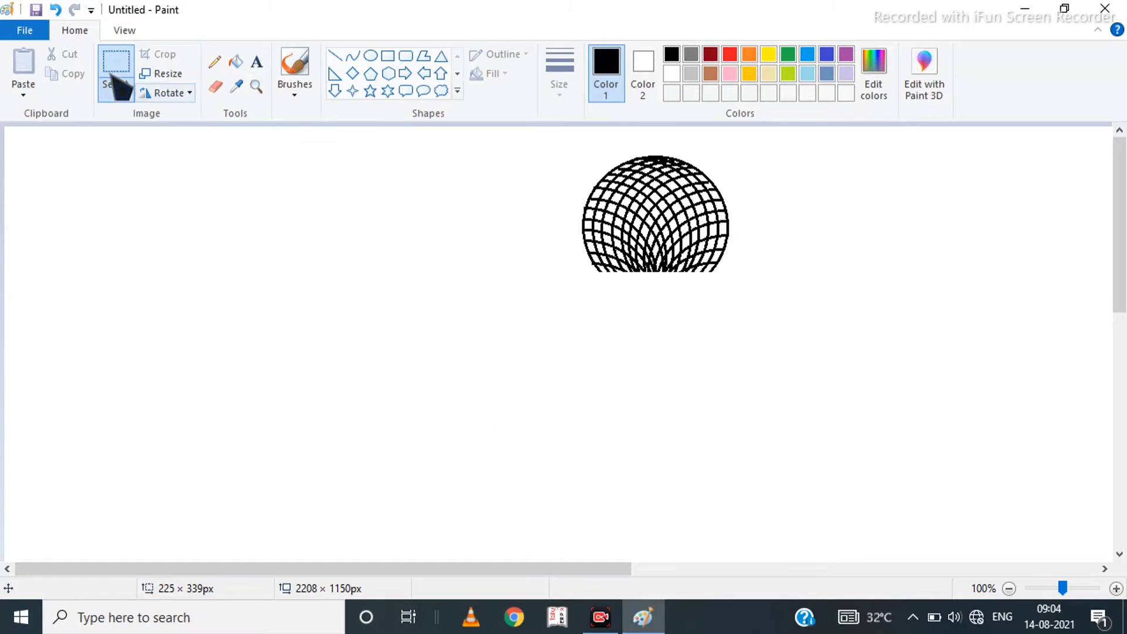
Select the mesh dome and move it back left toward the middle of the visible canvas.
left_click(105, 71)
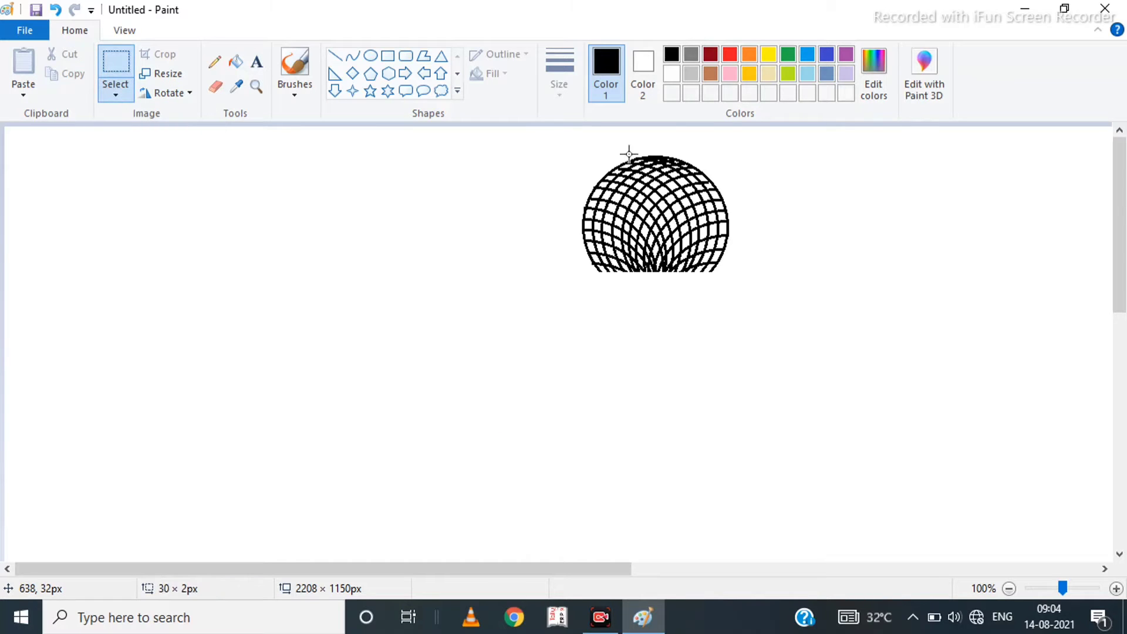
left_click_drag(629, 154, 755, 297)
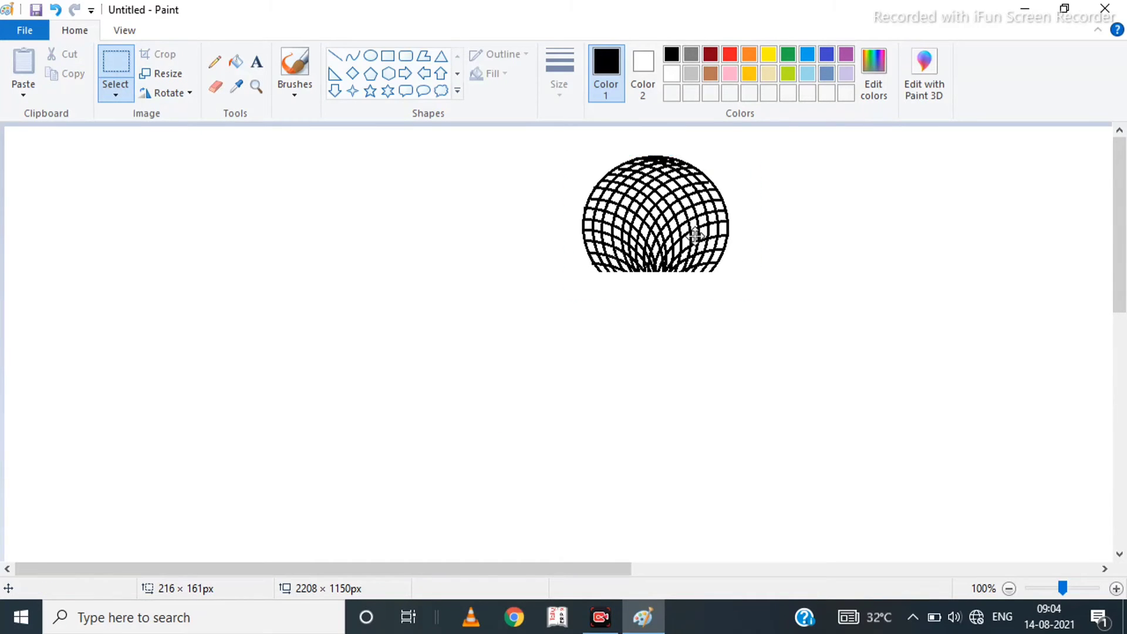
left_click_drag(694, 235, 559, 225)
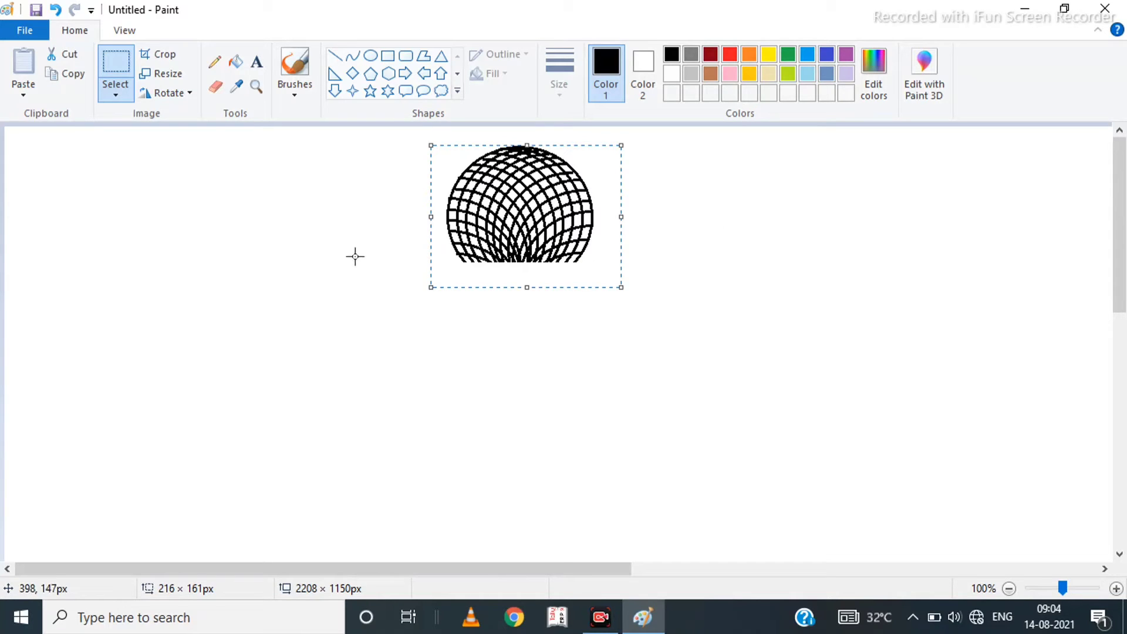
Draw a rounded rectangle about 243 × 137 px directly against the mesh dome's flat lower edge and centre it under the dome.
left_click(407, 58)
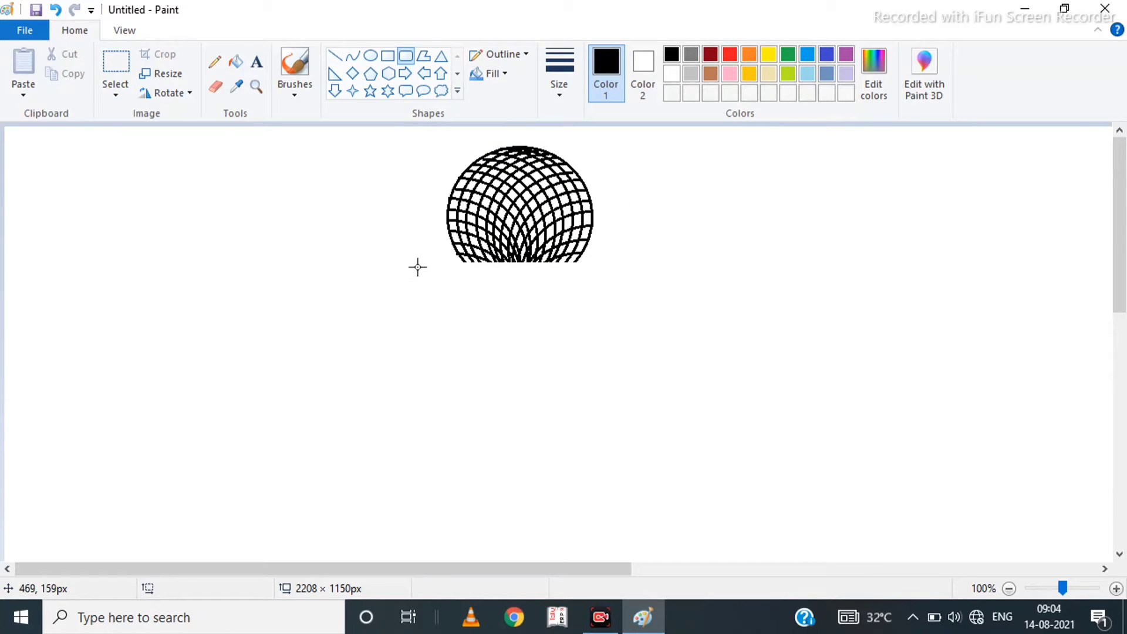
left_click_drag(432, 261, 646, 382)
key("Left")
key("Left")
key("Left")
key("Left")
key("Left")
key("Left")
key("Left")
key("Left")
key("Left")
key("Left")
key("Left")
key("Left")
key("Left")
key("Left")
key("Left")
key("Left")
key("Left")
key("Left")
key("Left")
key("Left")
key("Left")
key("Left")
key("Left")
key("Left")
key("Left")
key("Left")
key("Left")
key("Left")
key("Left")
key("Left")
key("Left")
key("Left")
key("Left")
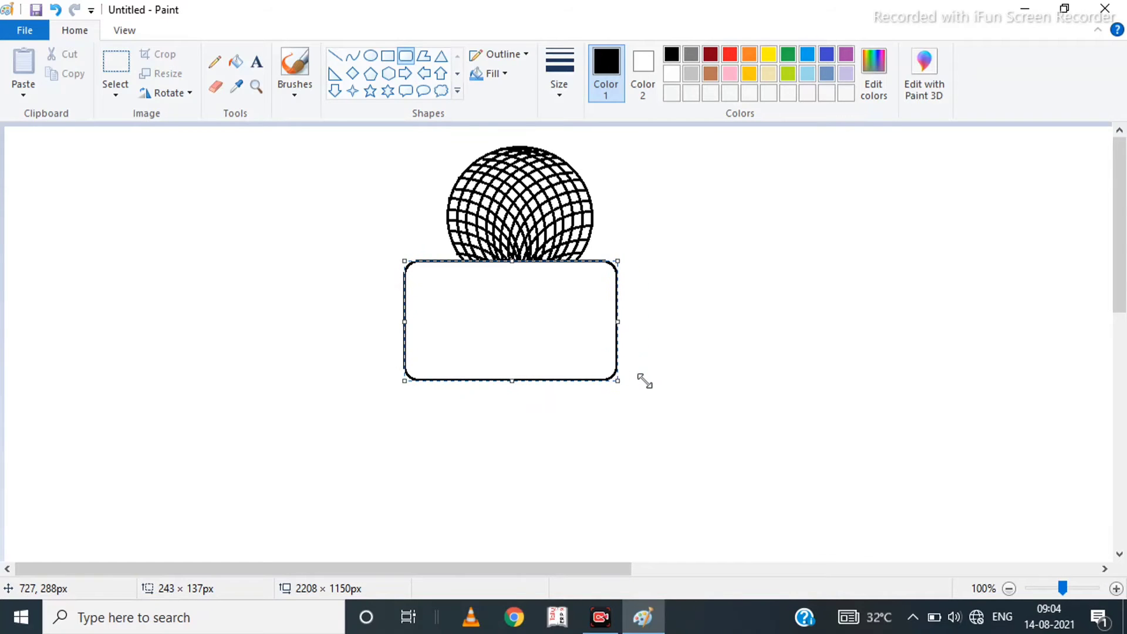
key("Right")
key("Right")
key("Right")
key("Right")
key("Right")
key("Right")
key("Right")
key("Right")
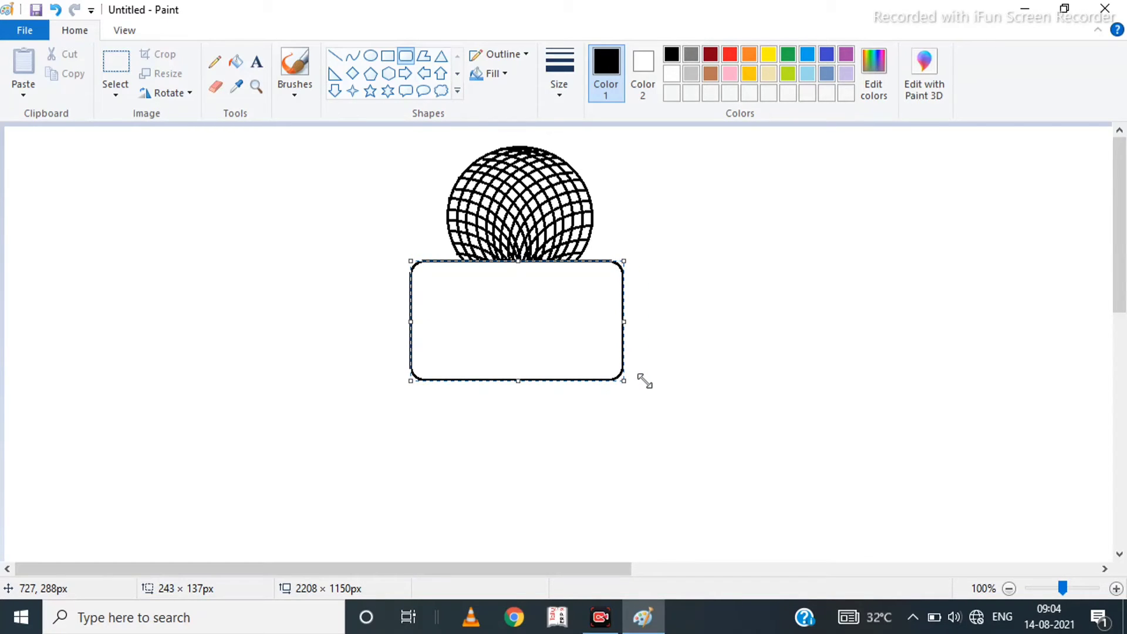
key("Right")
key("Right")
key("Right")
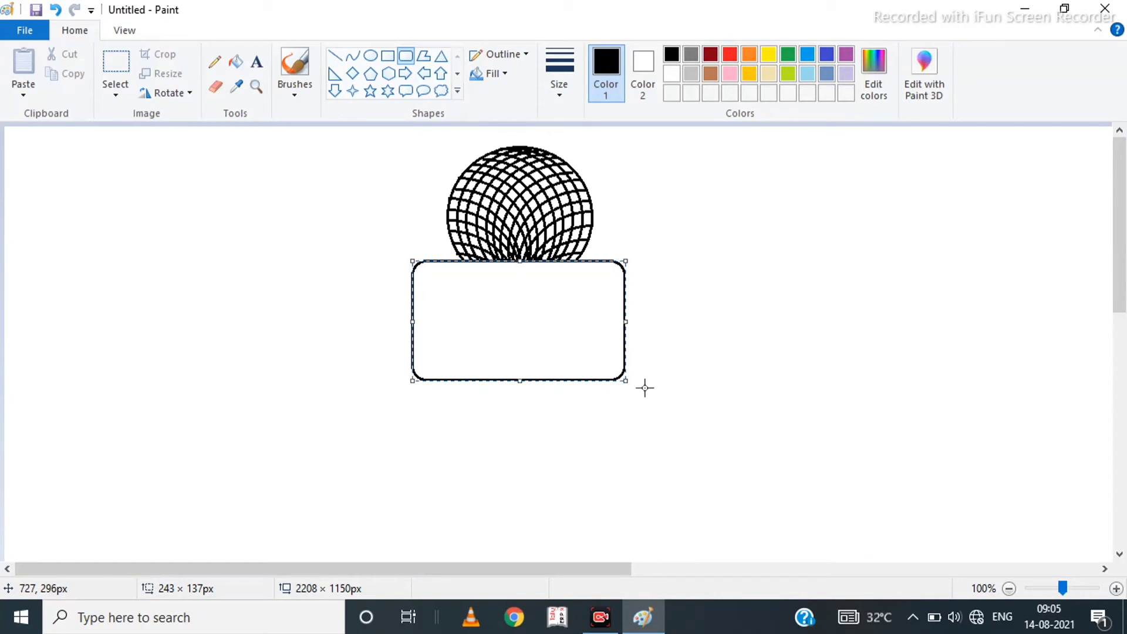
Draw three horizontal lines across the full width of the rounded rectangle and nudge the lowest one slightly upward.
left_click(334, 56)
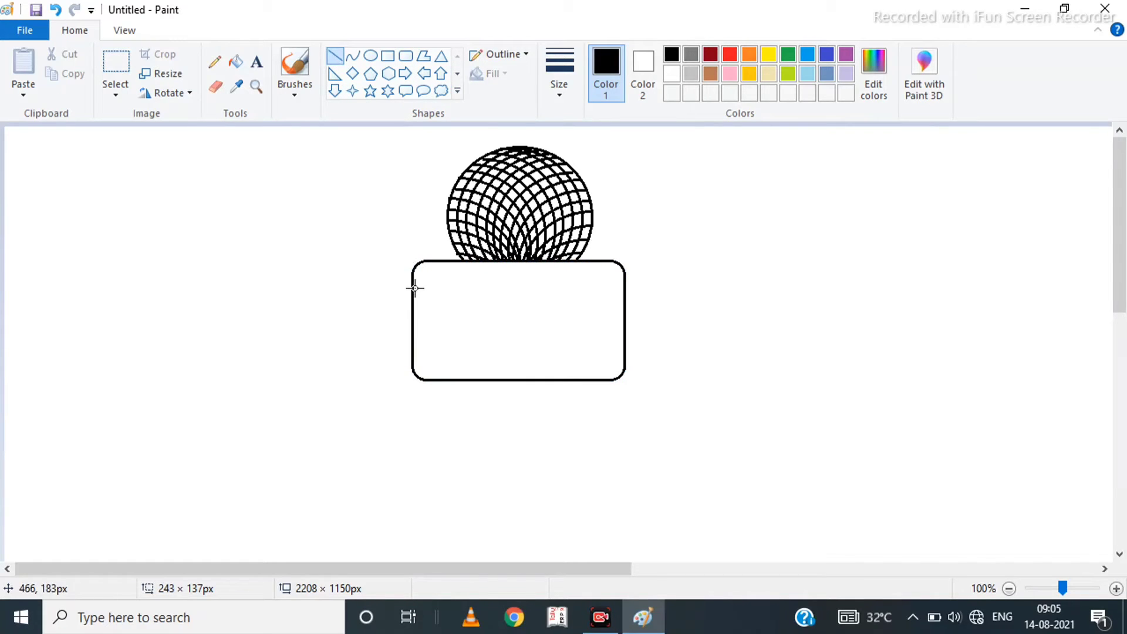
left_click_drag(414, 288, 602, 310)
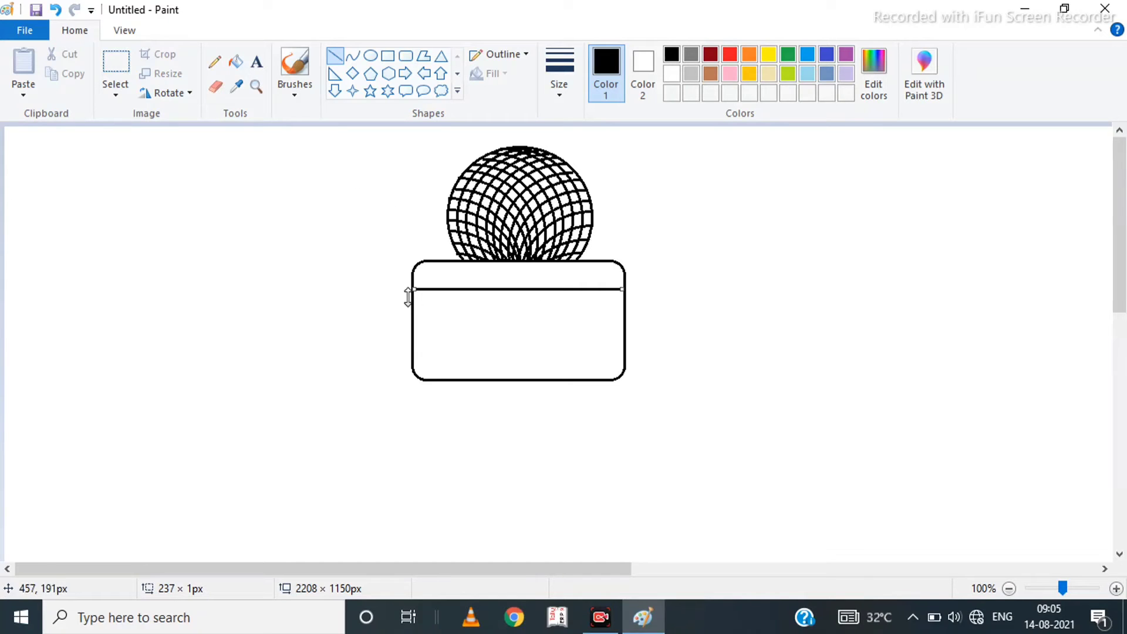
left_click_drag(414, 335, 622, 357)
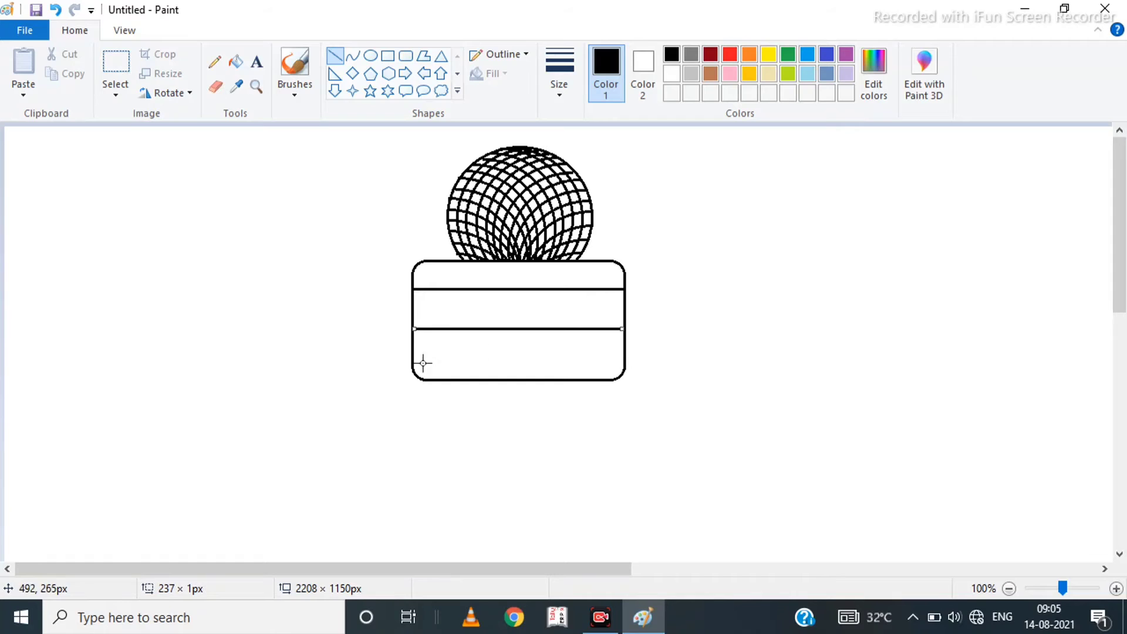
left_click_drag(414, 362, 624, 390)
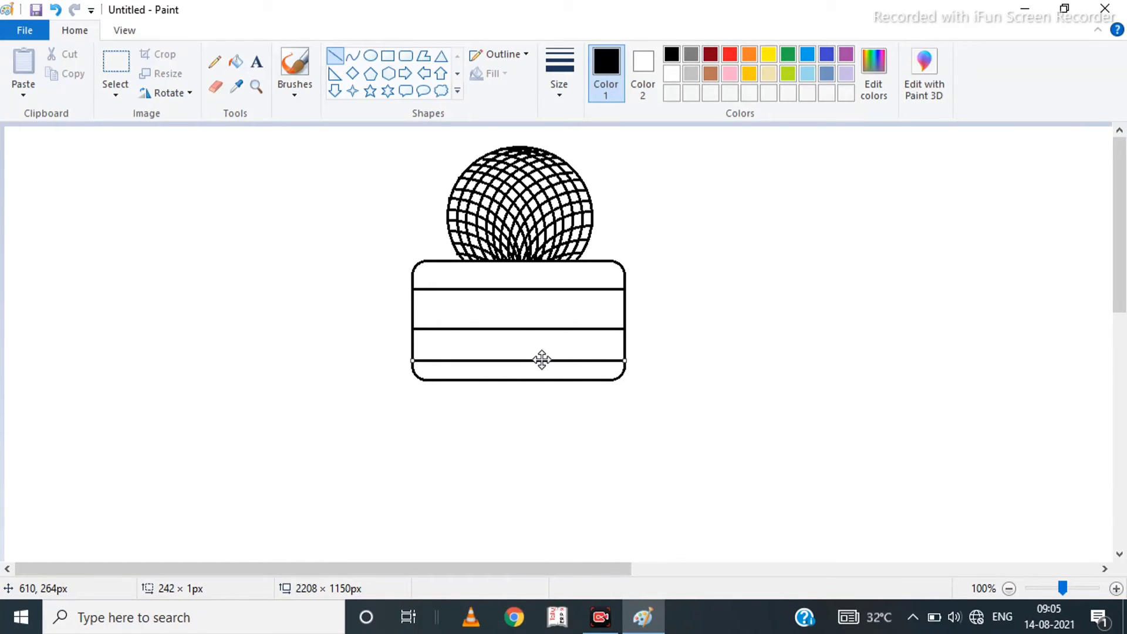
left_click_drag(541, 359, 542, 356)
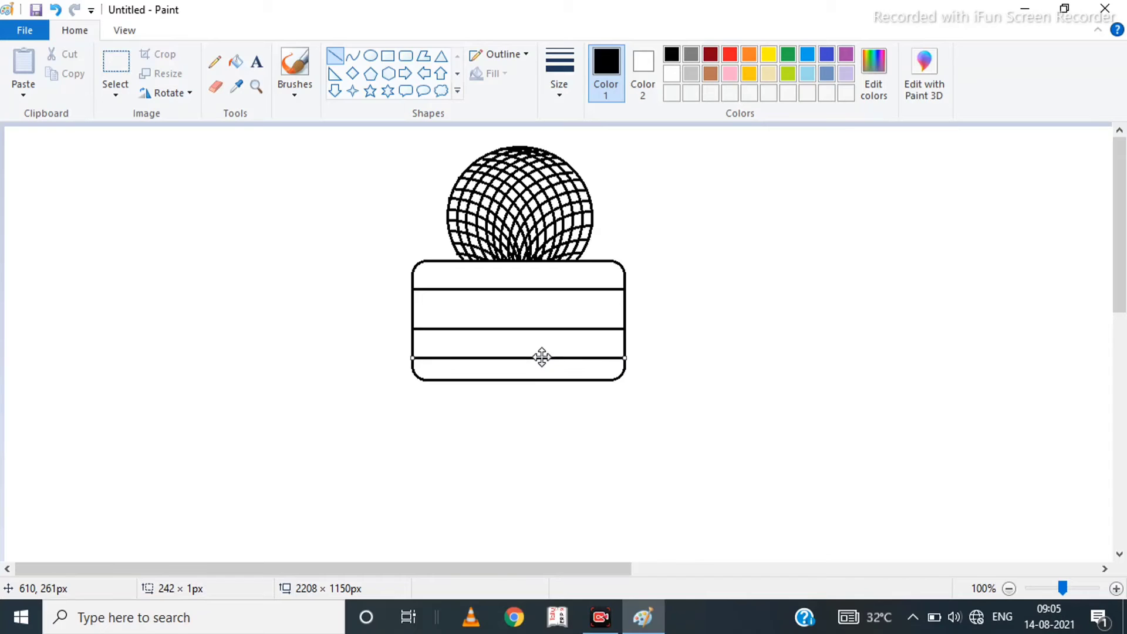
Add the text "Digital Education Guru" to the right of the drawing, in bold at font size 18.
left_click(255, 60)
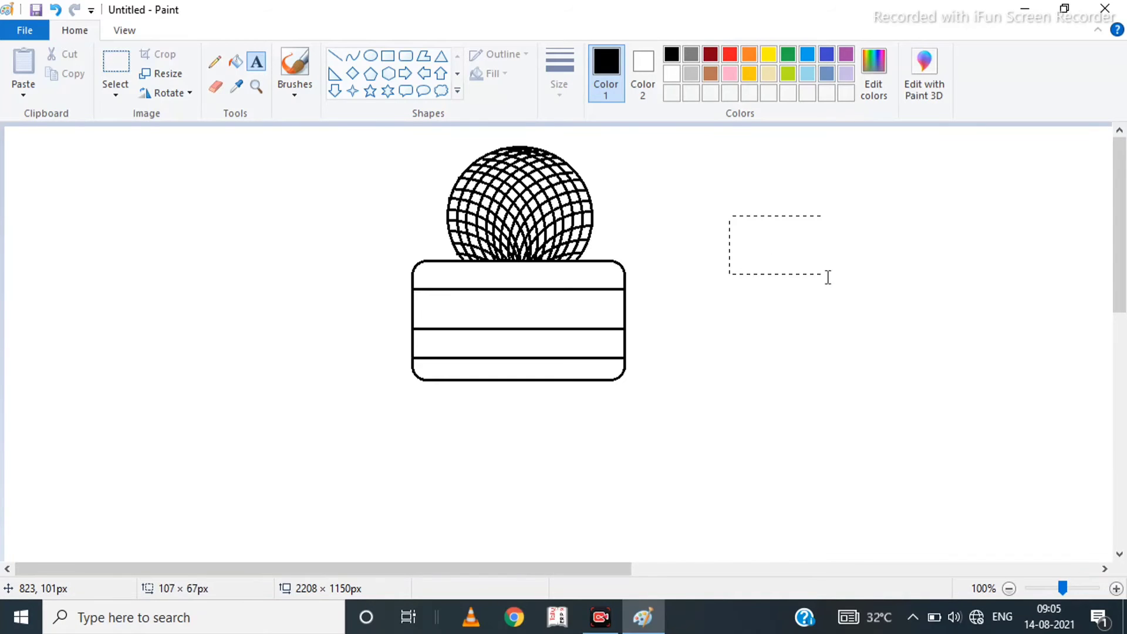
left_click_drag(1035, 306, 1047, 310)
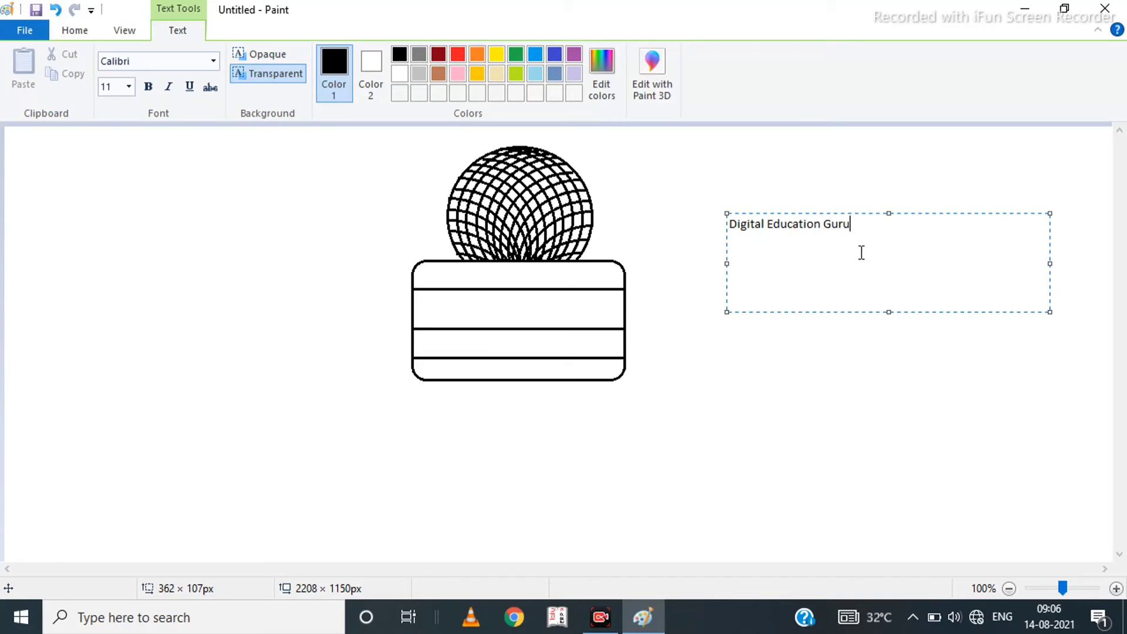
left_click_drag(859, 234, 728, 230)
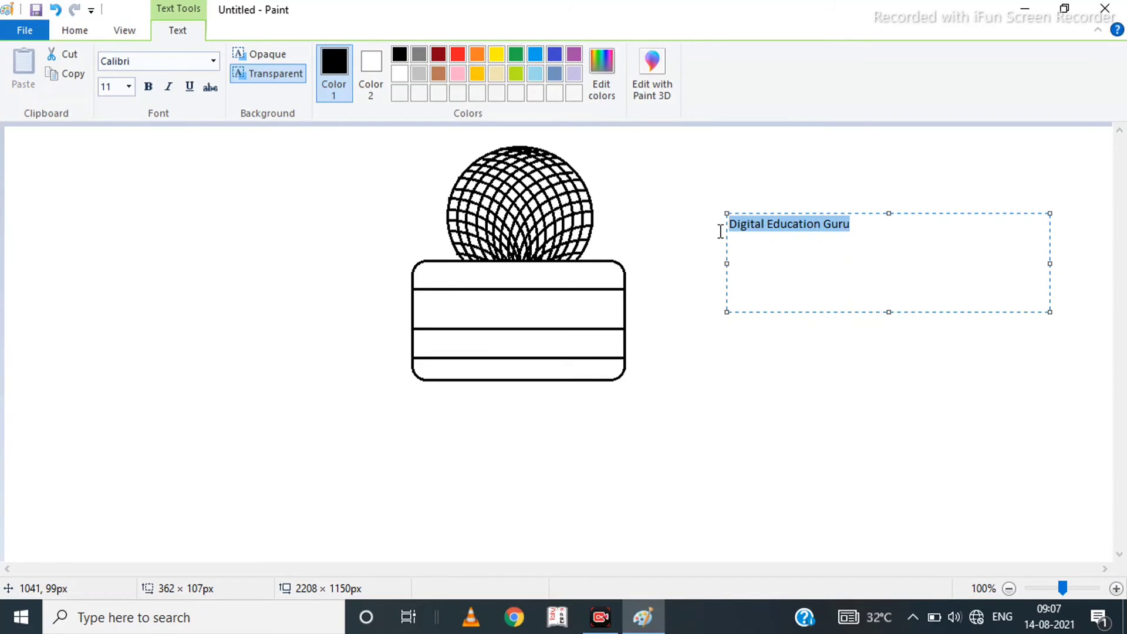
left_click(149, 88)
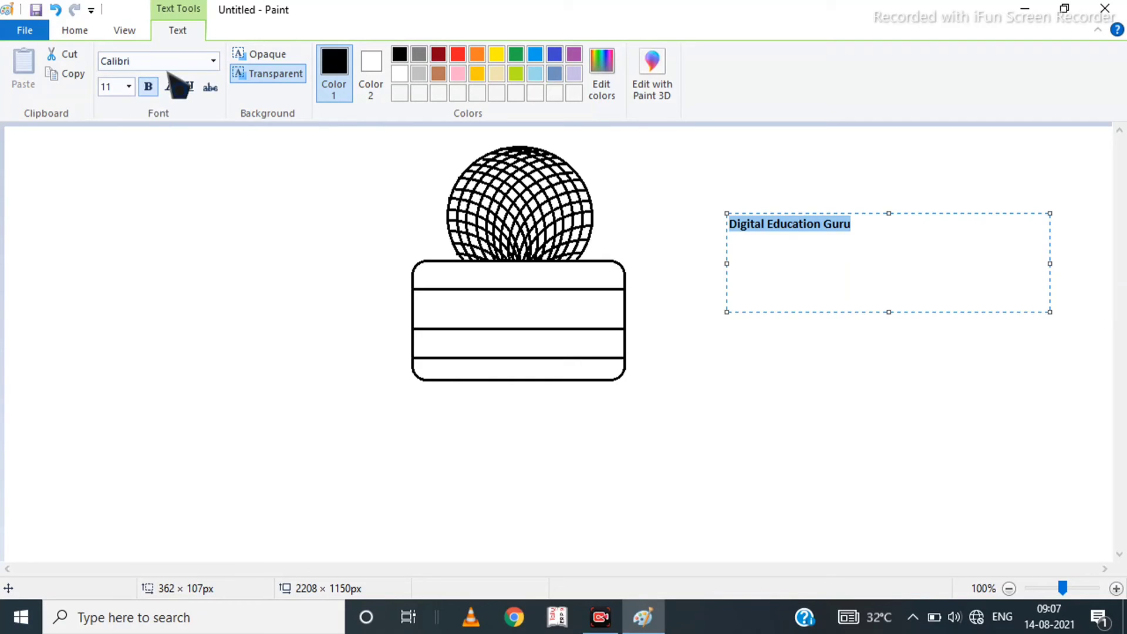
left_click(130, 91)
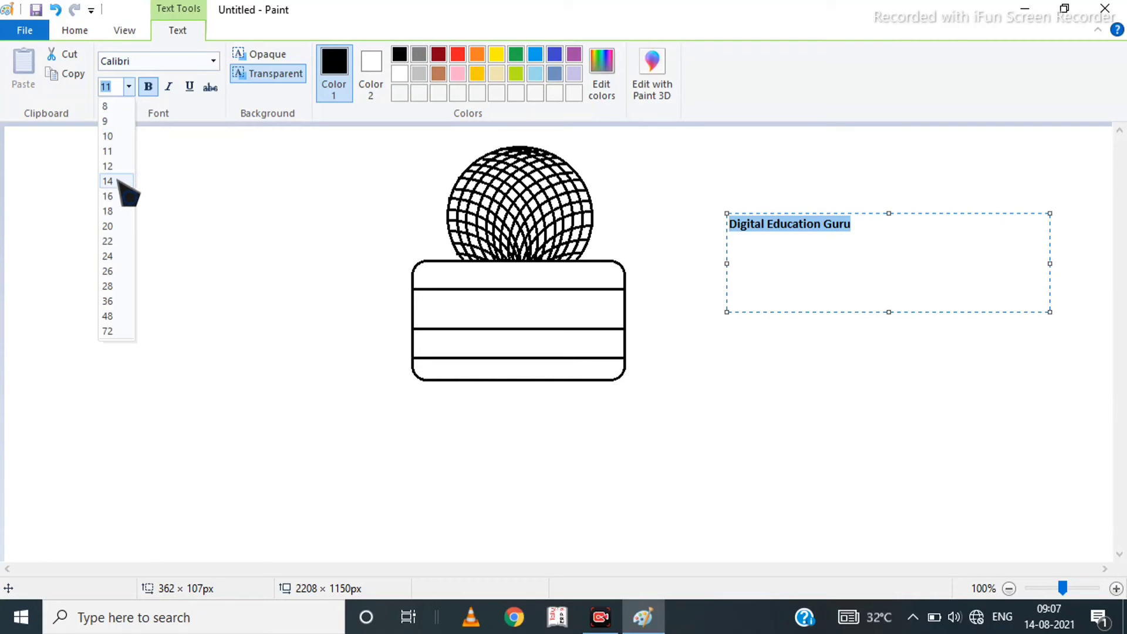
left_click(107, 210)
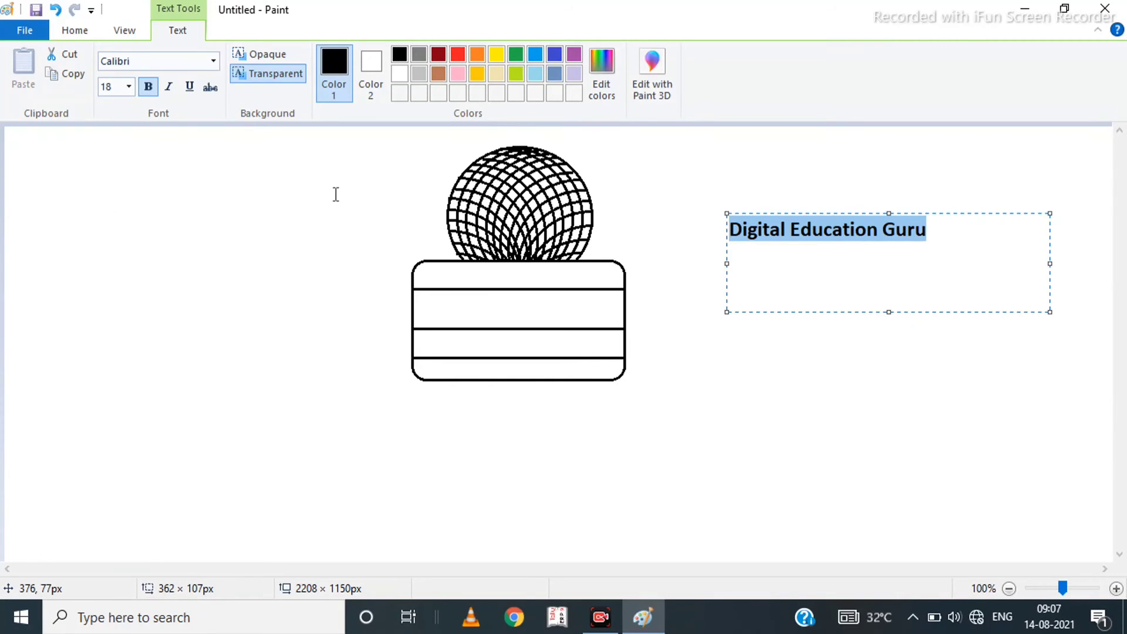
left_click(669, 190)
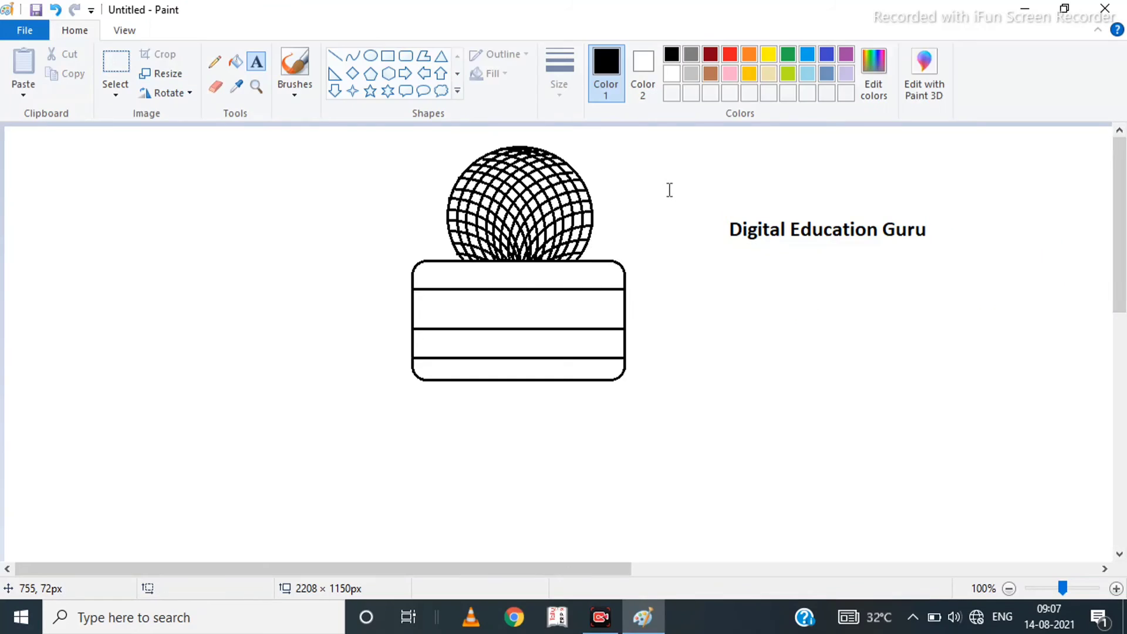
Move the text "Digital Education Guru" into the second band of the rounded rectangle, centred between the upper two horizontal lines.
left_click(124, 89)
left_click(123, 88)
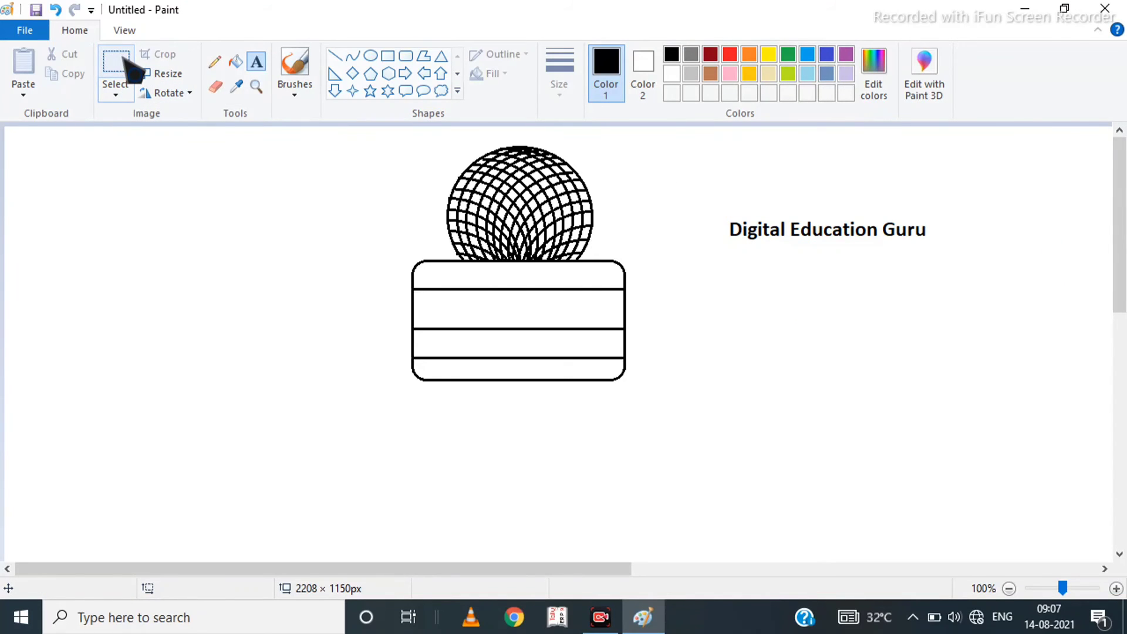
left_click(120, 65)
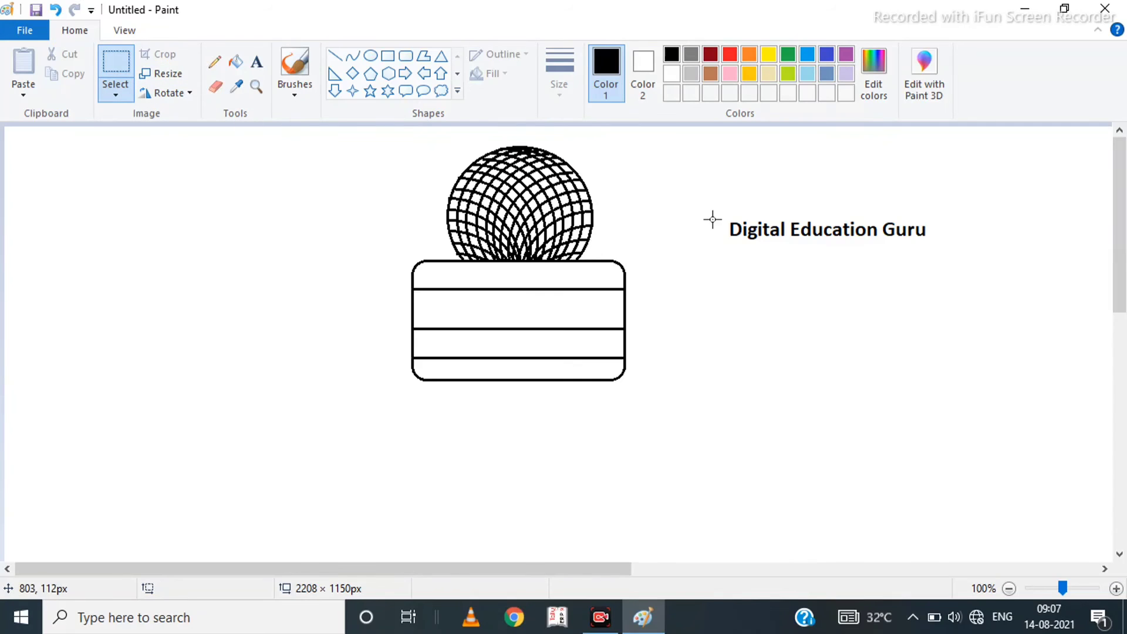
left_click_drag(715, 210, 904, 276)
left_click_drag(843, 244, 526, 323)
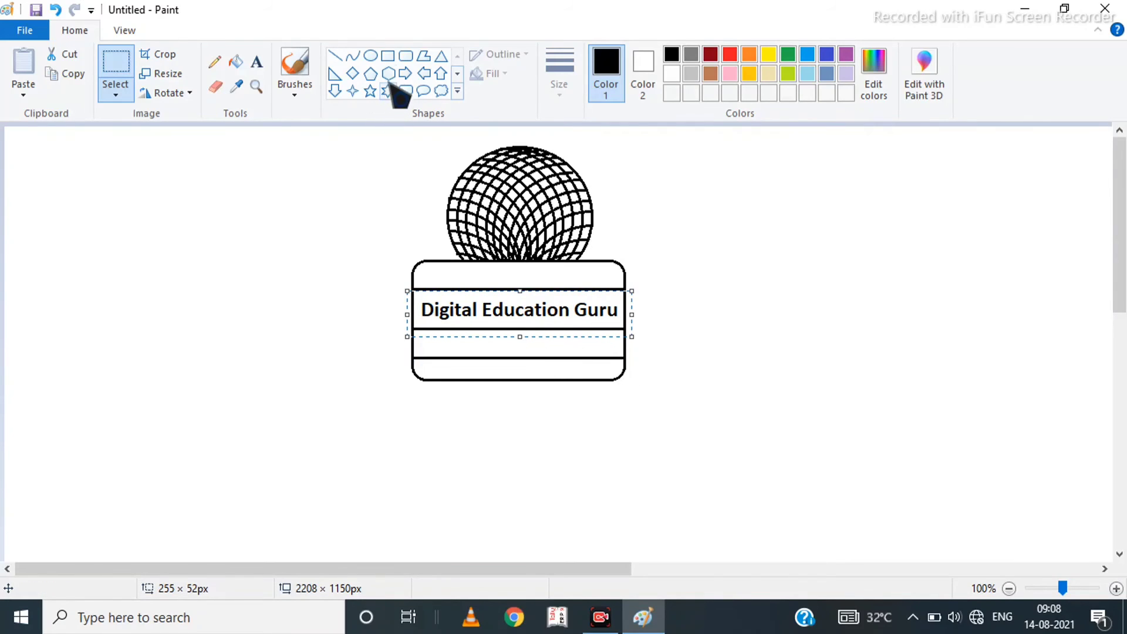
Draw a polygon handle about 144 × 206 px under the rounded rectangle, centred and tapering symmetrically toward a narrower flat base.
left_click(425, 58)
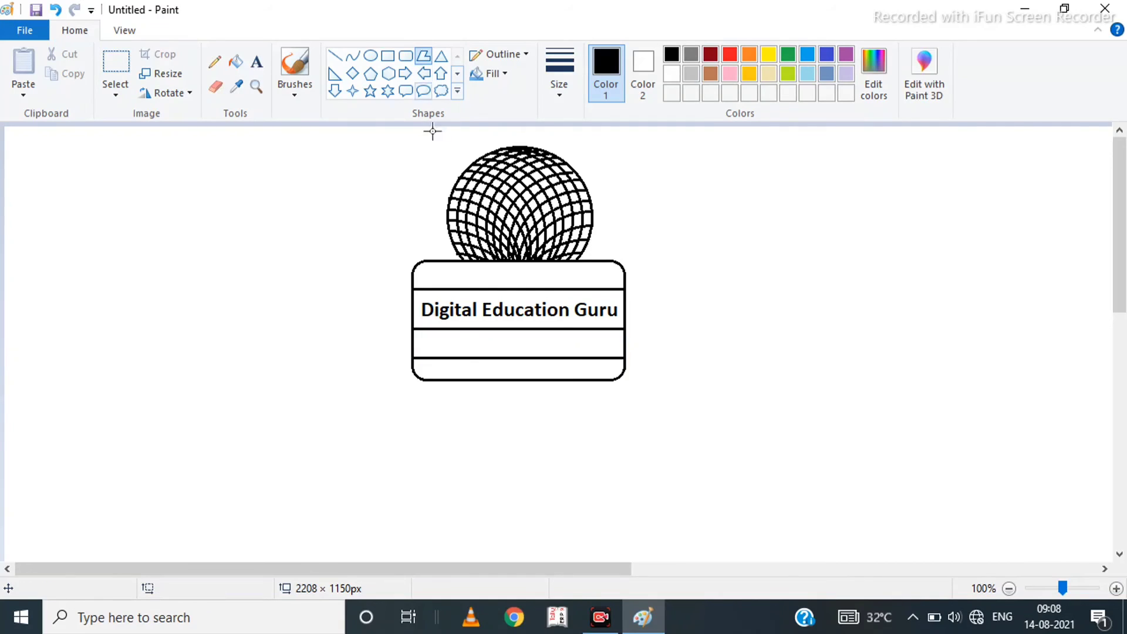
left_click_drag(454, 382, 480, 559)
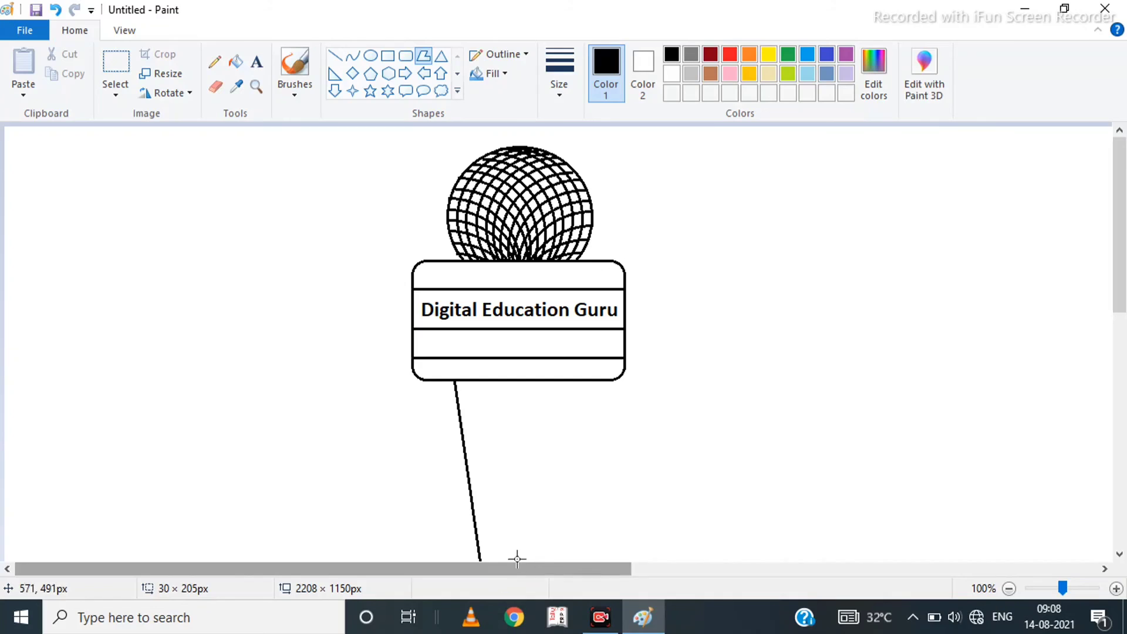
left_click(557, 559)
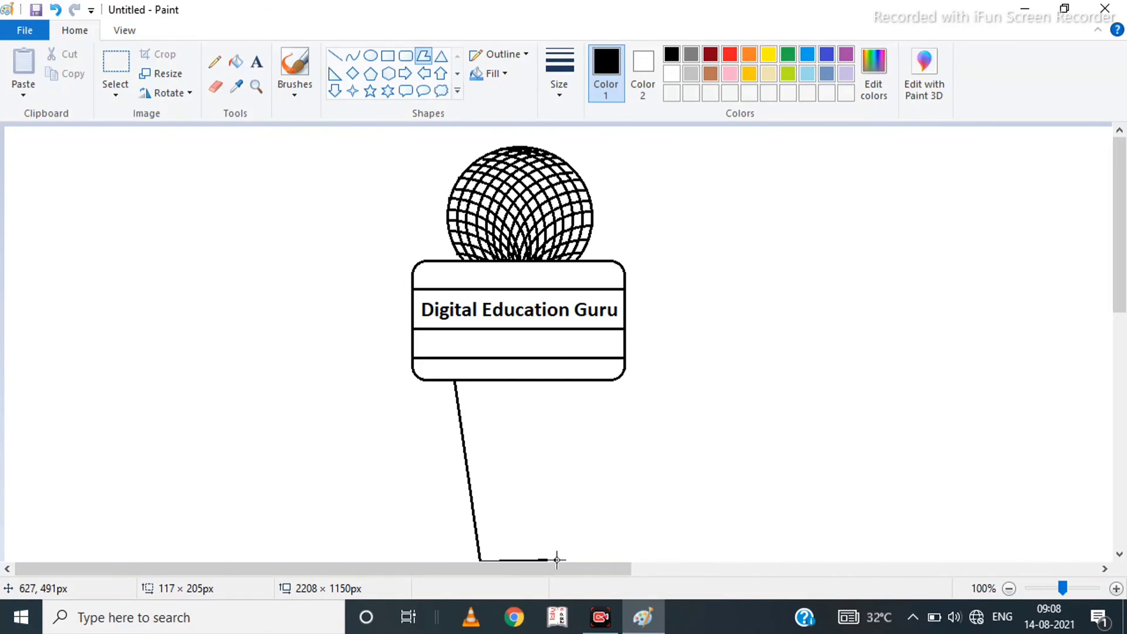
left_click(581, 381)
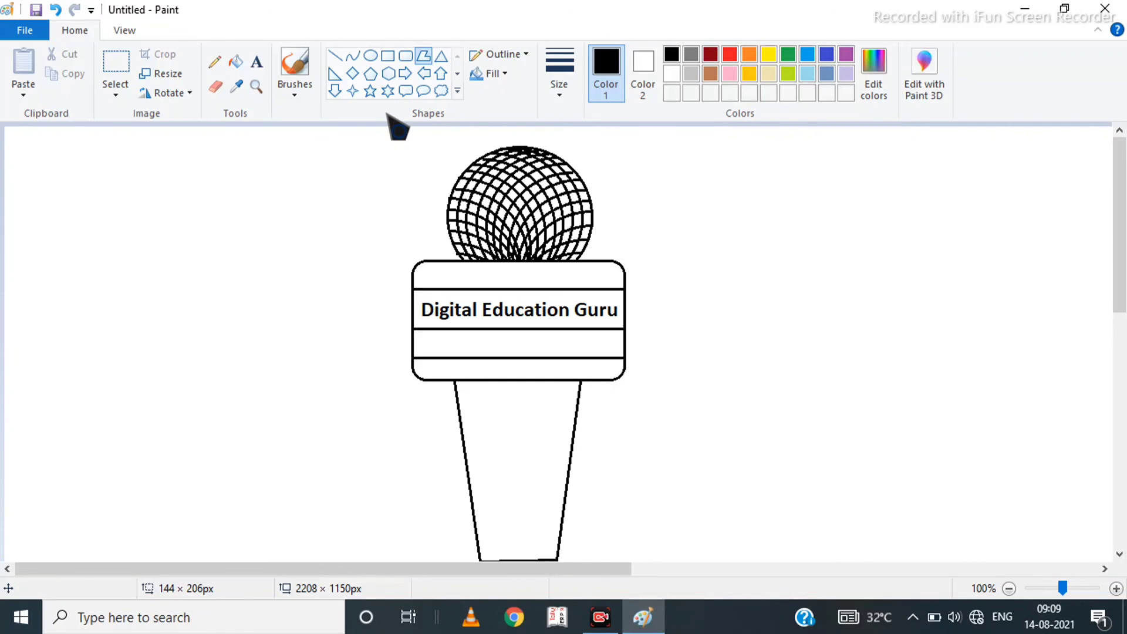
Draw a switch on the handle's upper half: a rounded rectangle about 40 × 66 px containing a black-filled rectangle about 23 × 22 px.
left_click(405, 57)
left_click_drag(499, 411, 534, 470)
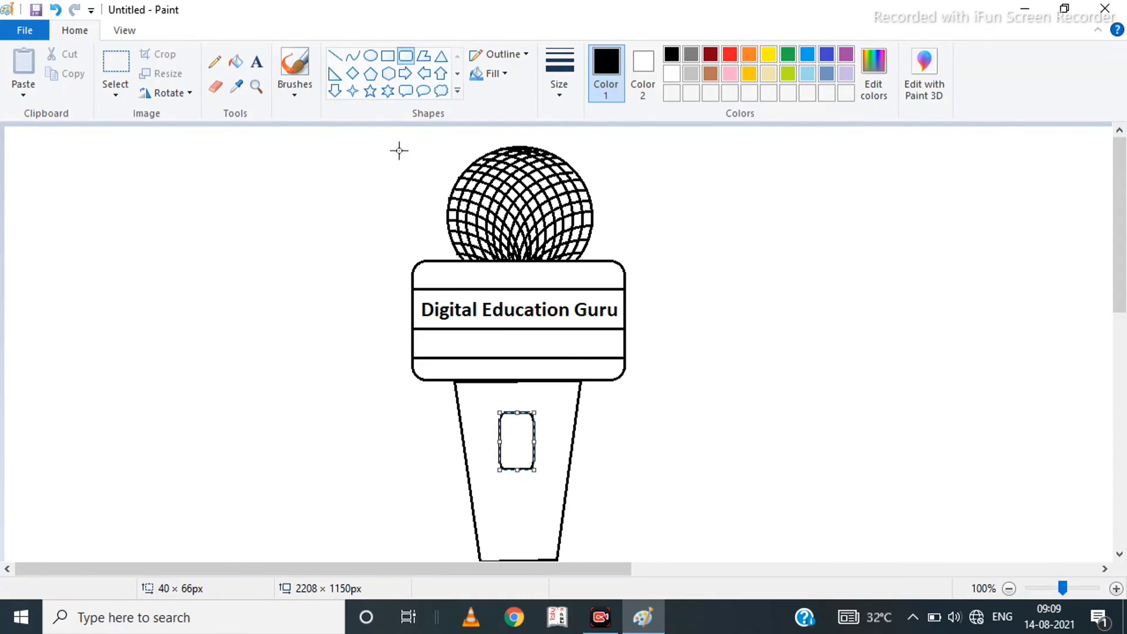
left_click(388, 55)
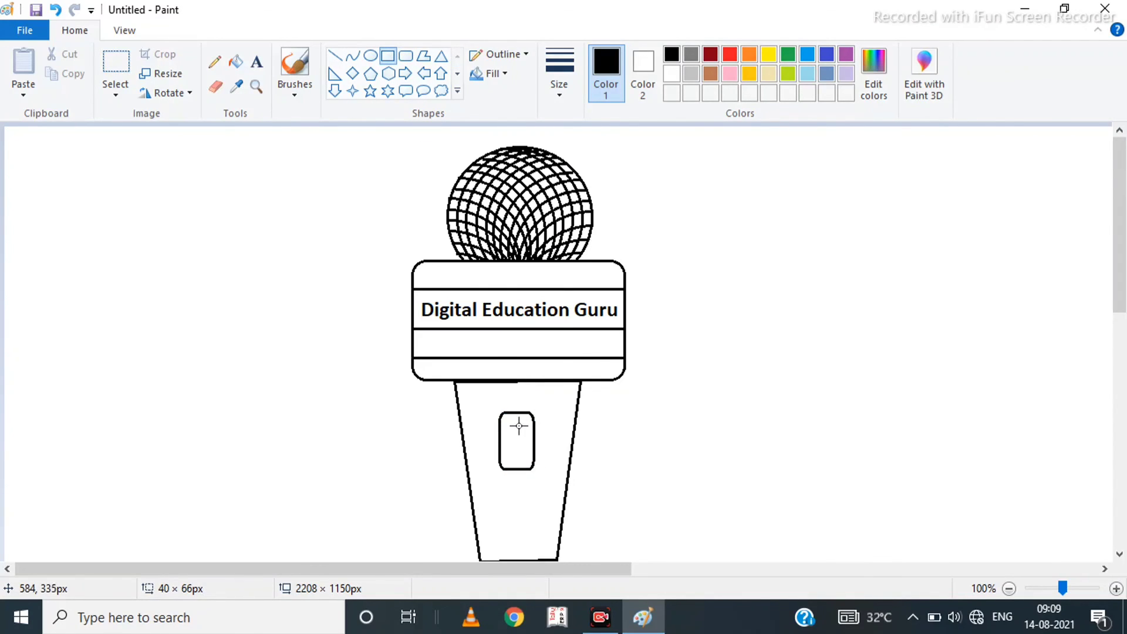
left_click_drag(509, 424, 526, 443)
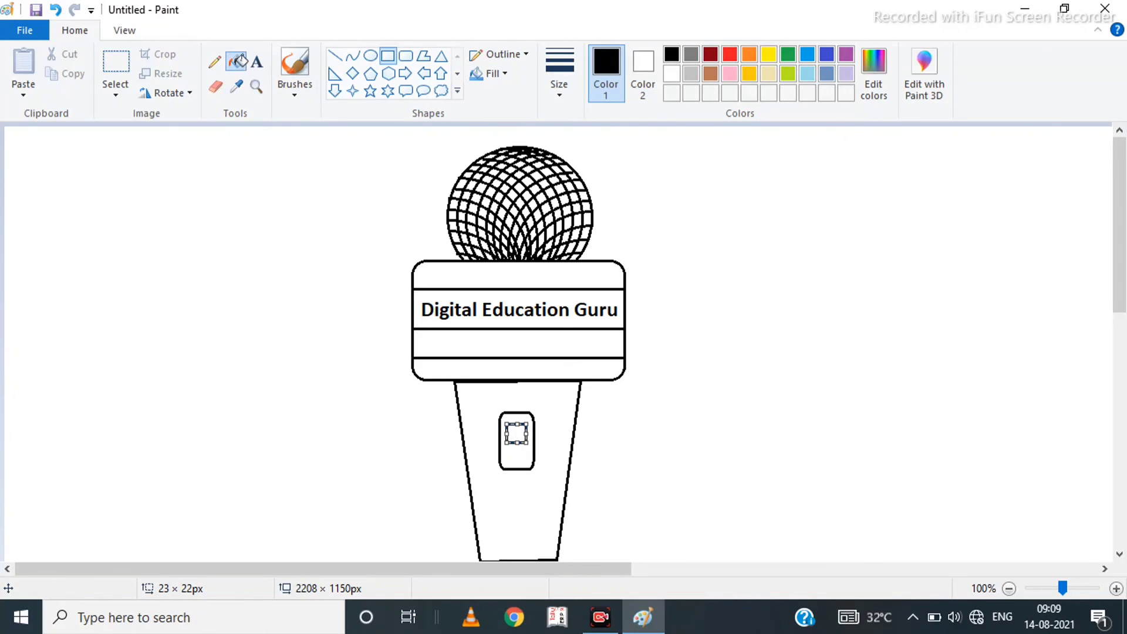
left_click(235, 61)
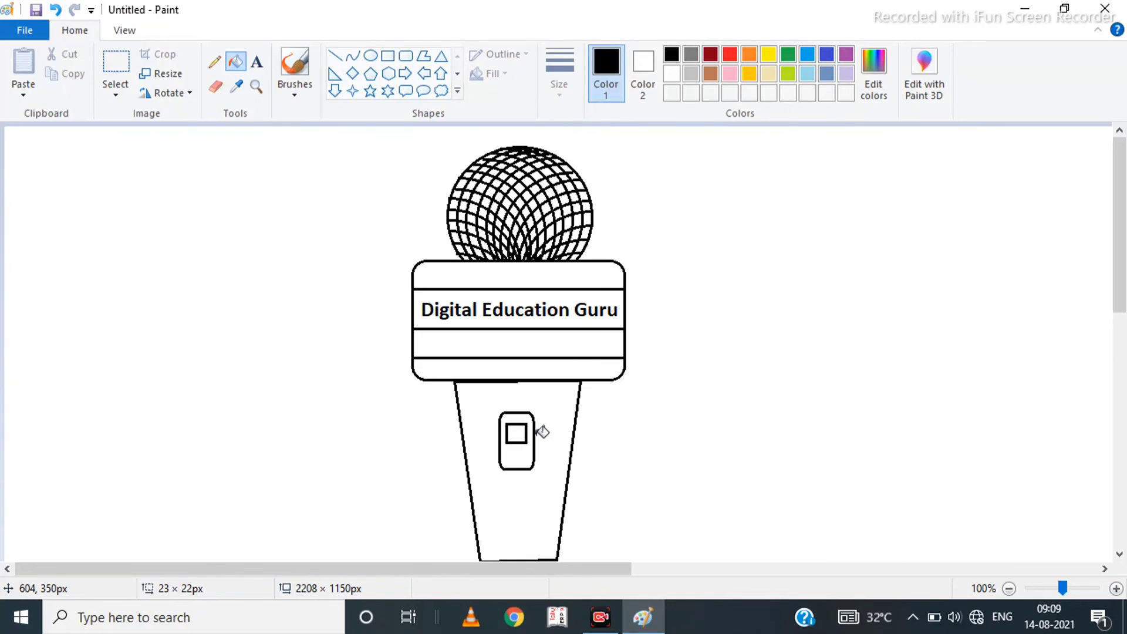
left_click(518, 435)
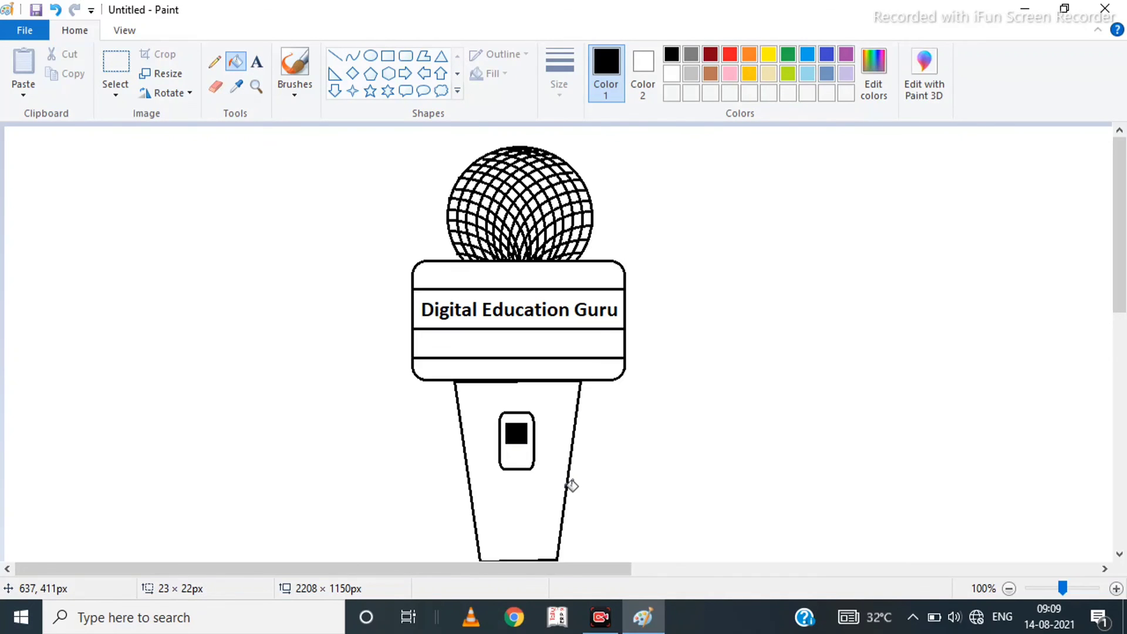